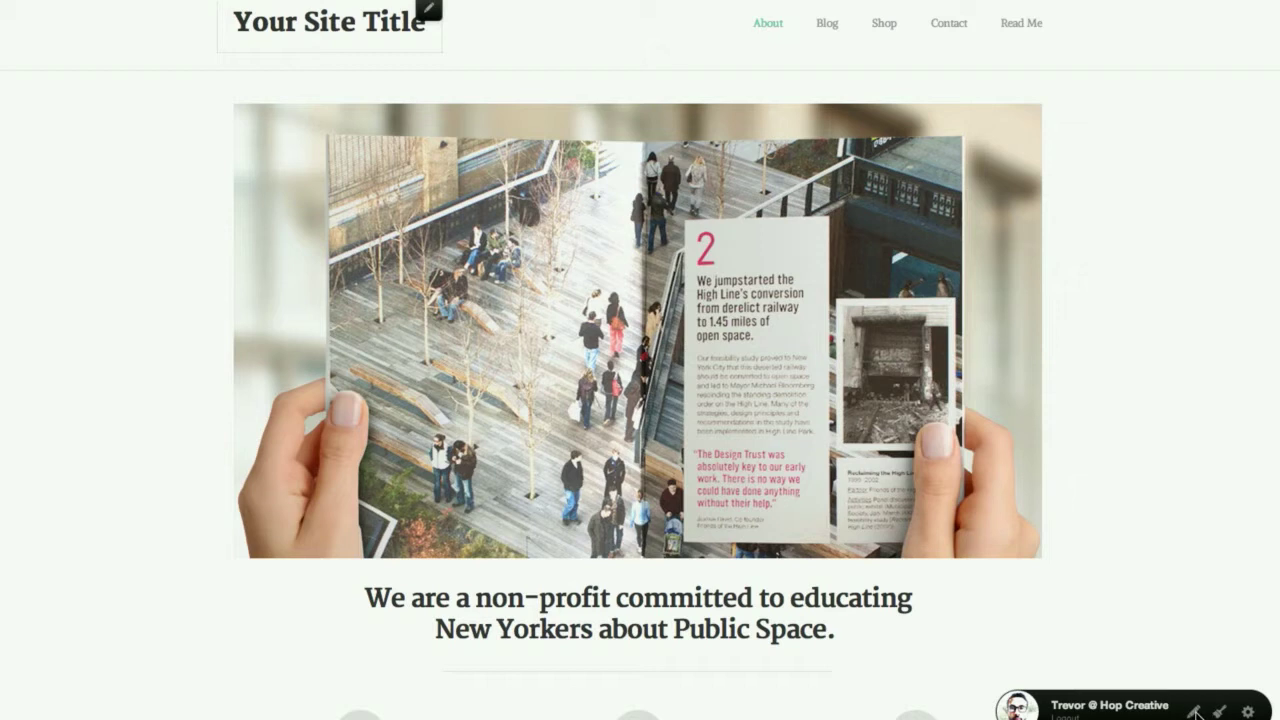
# Step: Look at the content edit mode on the About page and on the Blog page, leaving it each time
pyautogui.click(1194, 712)
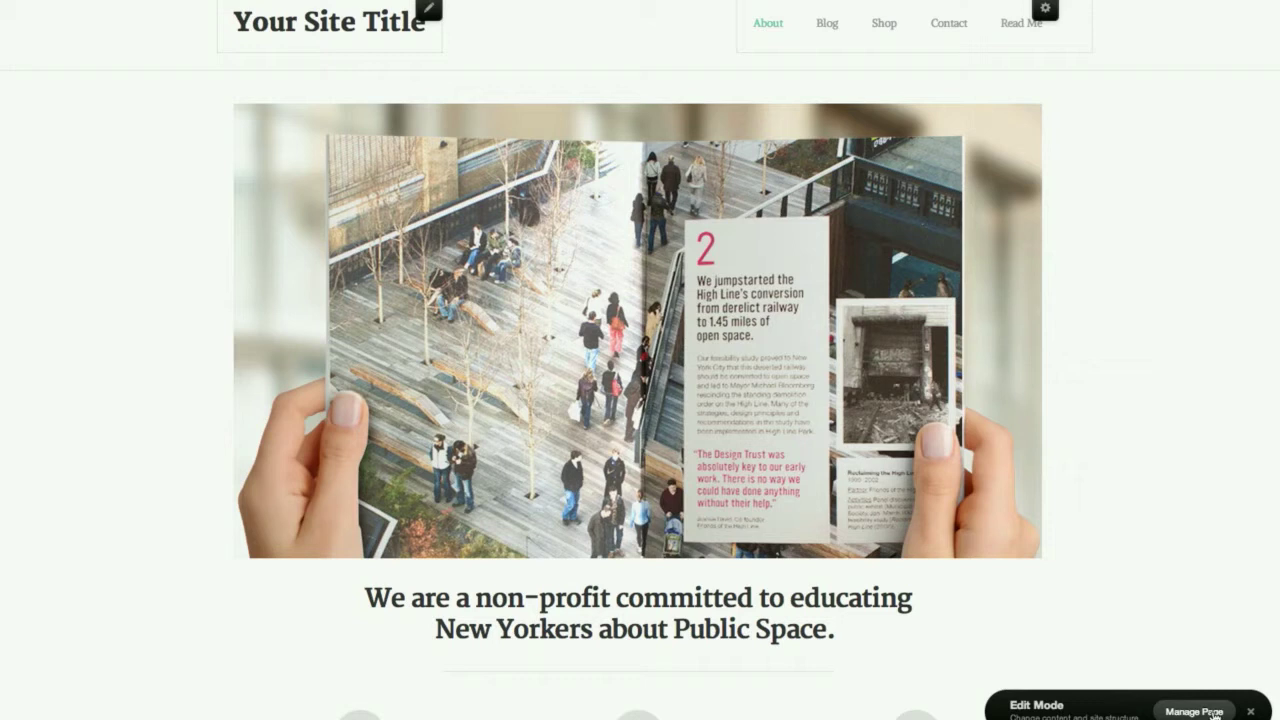
pyautogui.click(1250, 712)
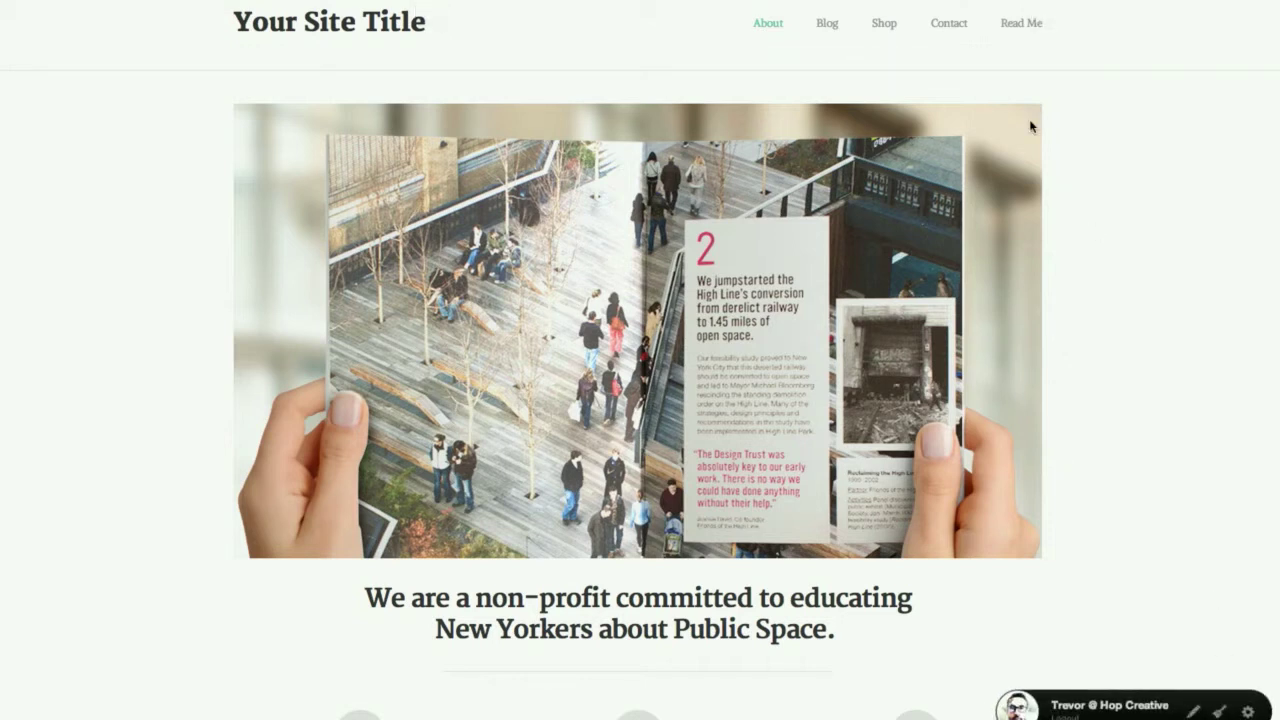
pyautogui.click(827, 24)
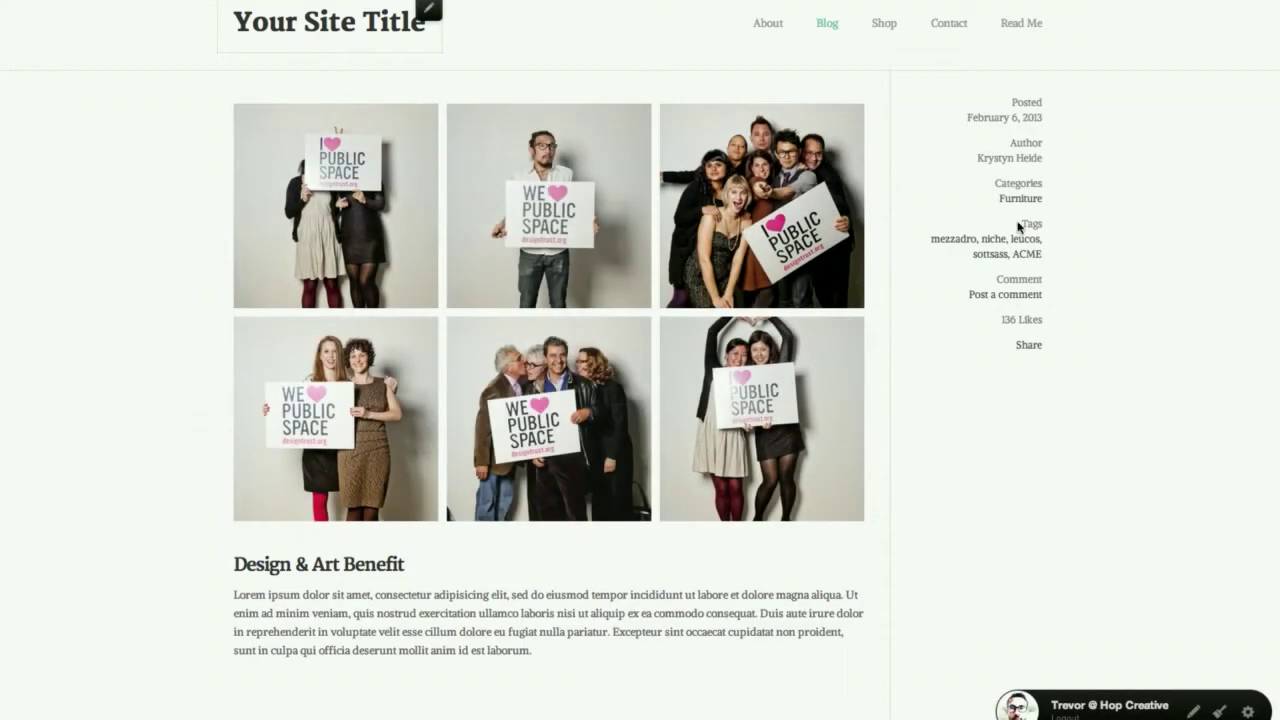
pyautogui.click(1193, 711)
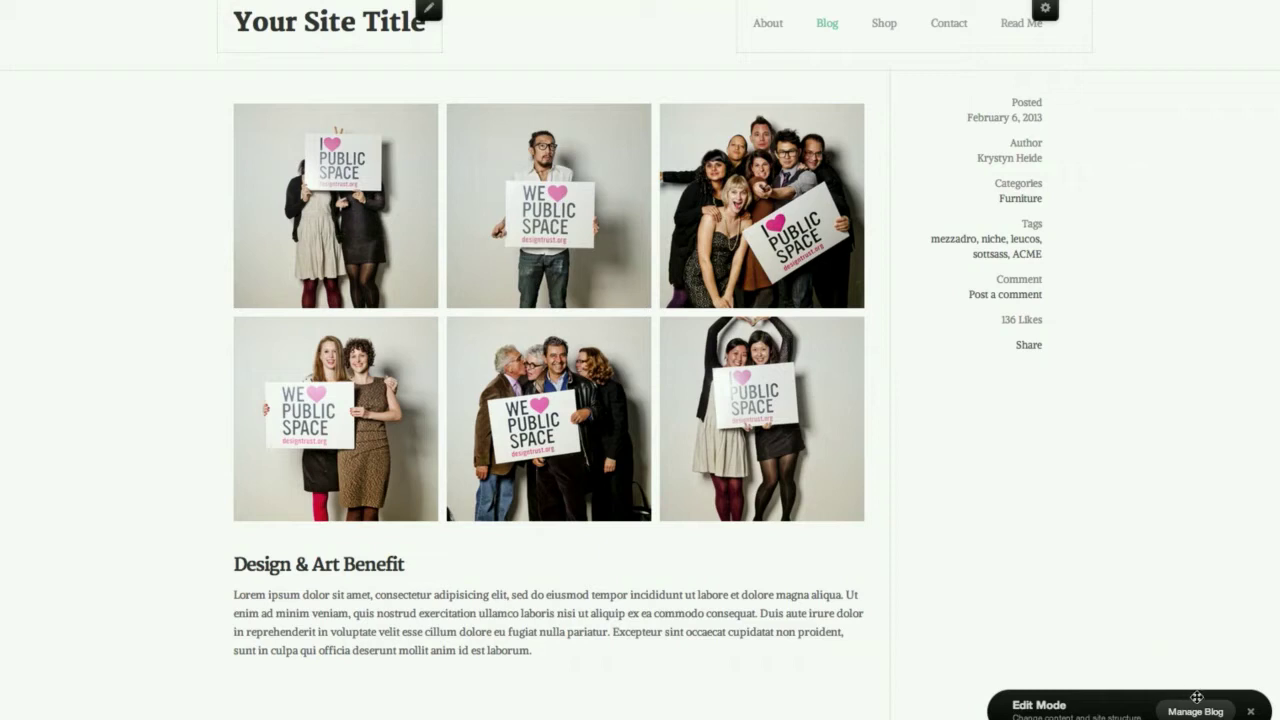
pyautogui.click(1251, 713)
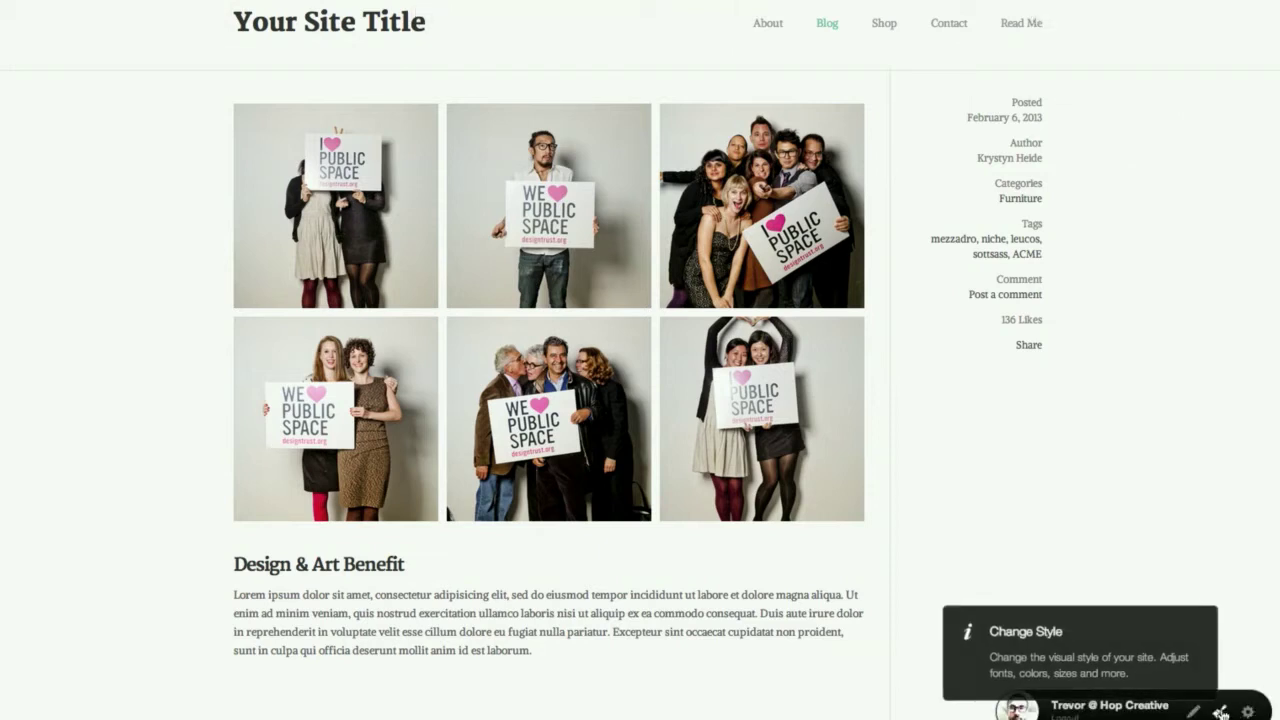
# Step: Examine the Style Editor's colors, typography, sizes, options and blog style settings for the site, and leave style mode
pyautogui.click(1220, 712)
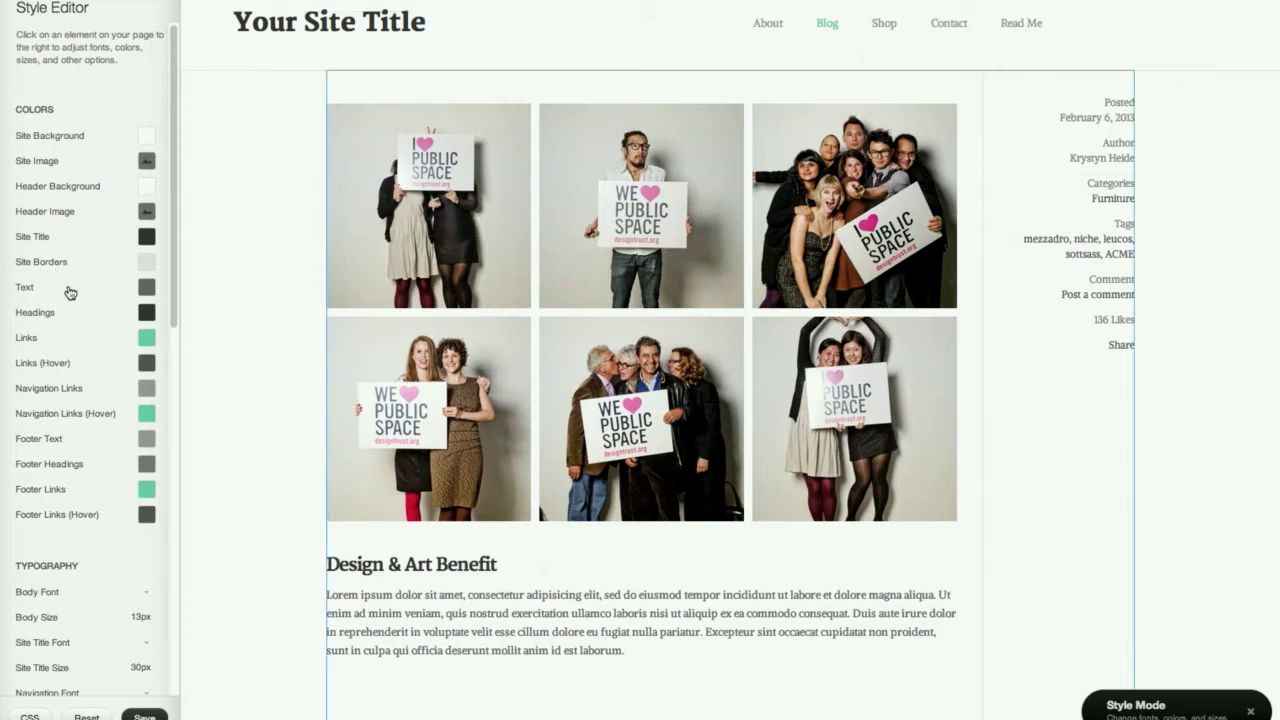
pyautogui.scroll(-3, 83, 337)
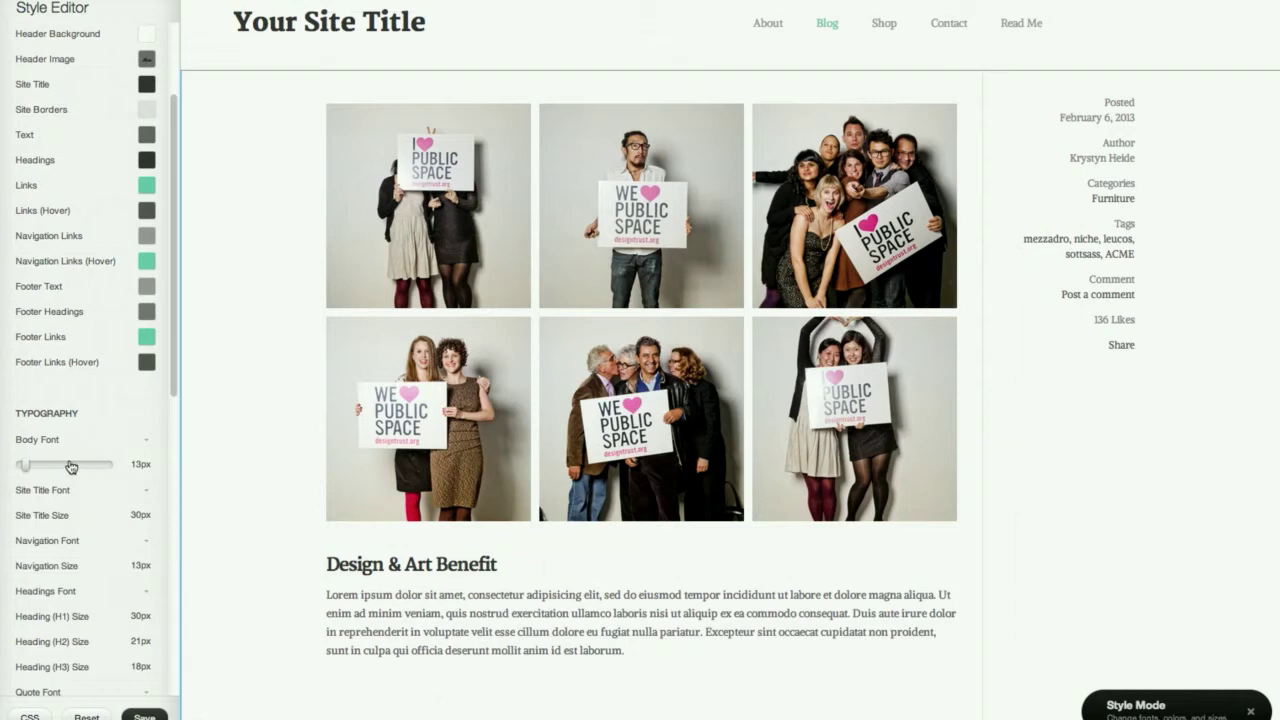
pyautogui.scroll(-4, 68, 467)
pyautogui.scroll(-4, 72, 465)
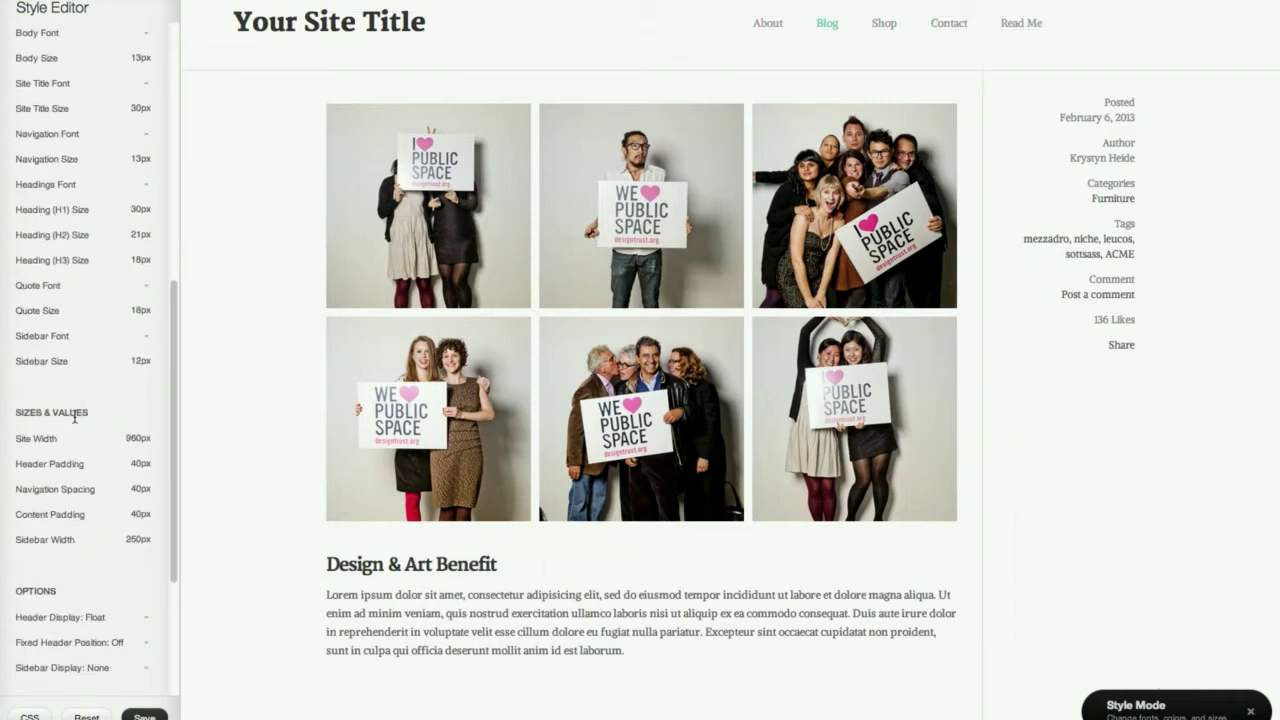
pyautogui.moveTo(70, 433)
pyautogui.scroll(-3, 99, 613)
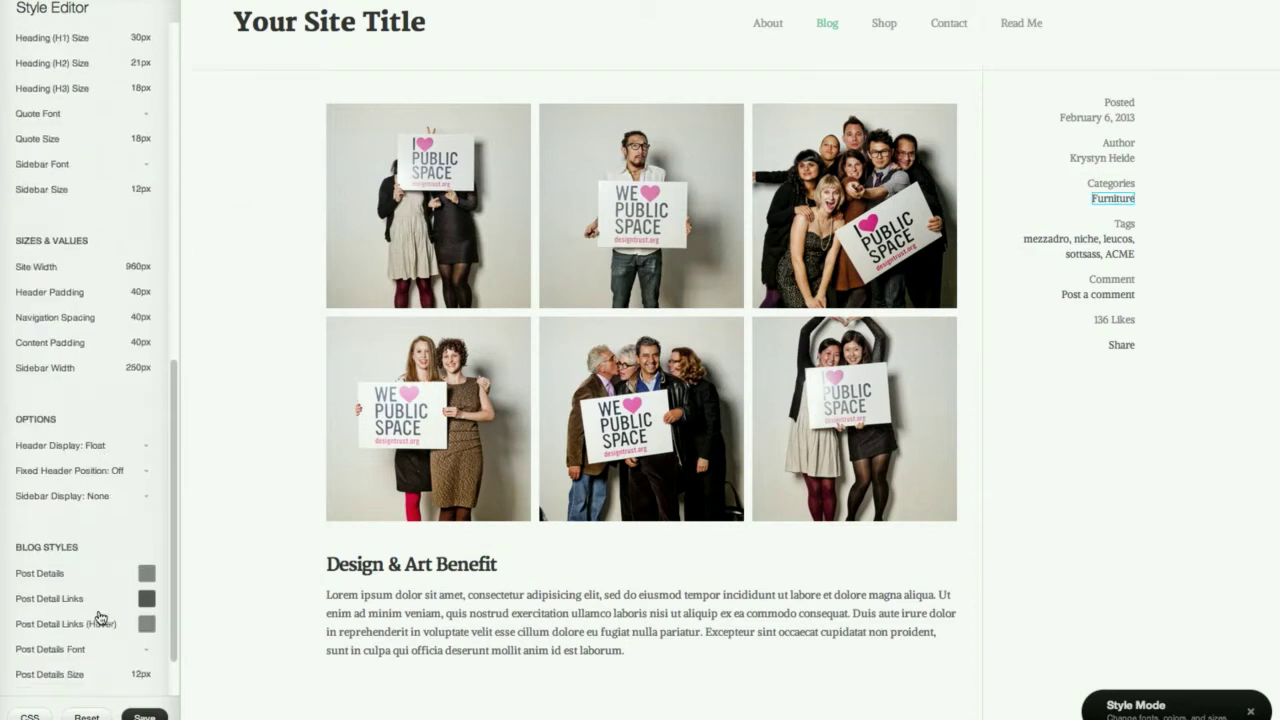
pyautogui.scroll(7, 99, 617)
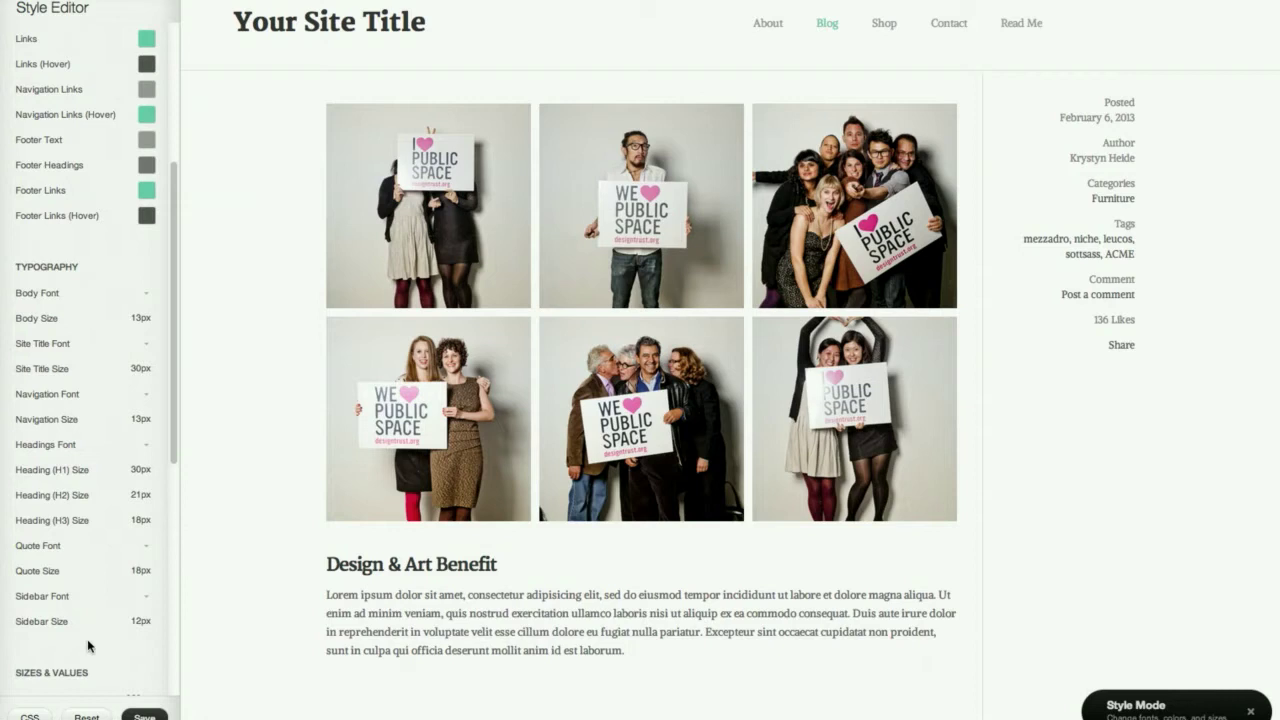
pyautogui.click(1250, 712)
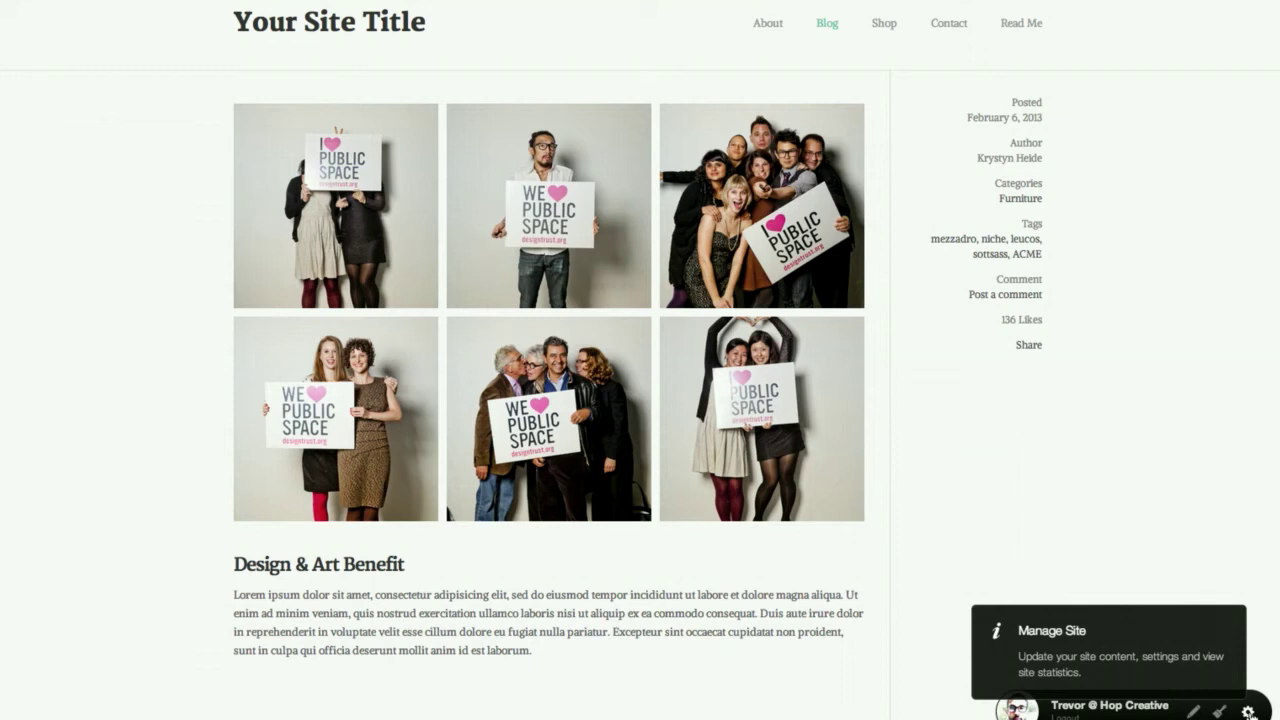
# Step: Open the site manager and view the Shop and About pages from the main navigation
pyautogui.click(1250, 712)
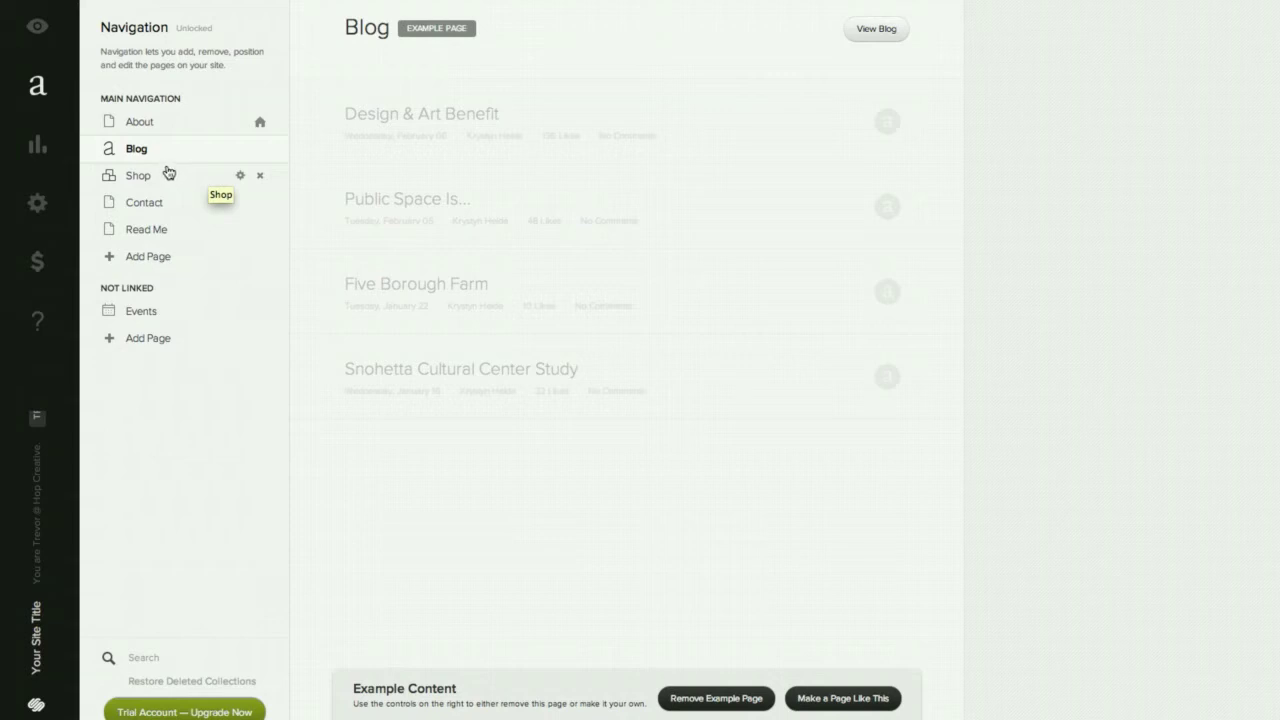
pyautogui.moveTo(37, 27)
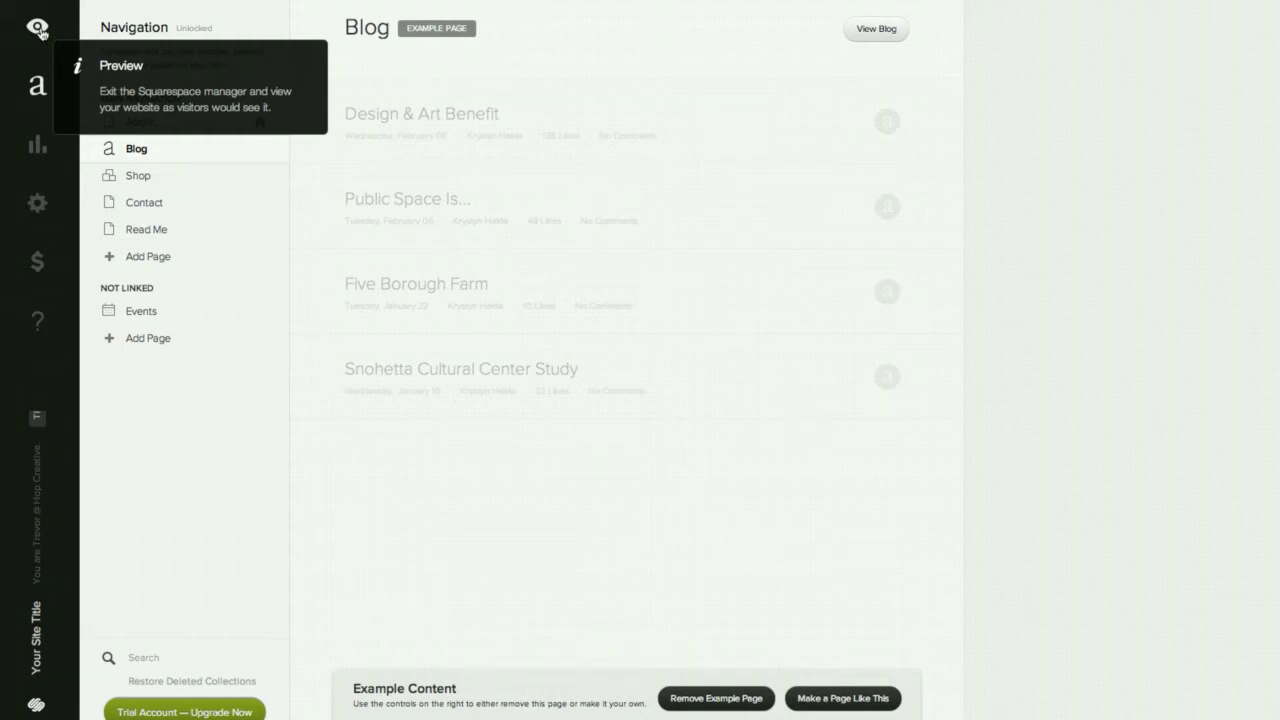
pyautogui.moveTo(43, 95)
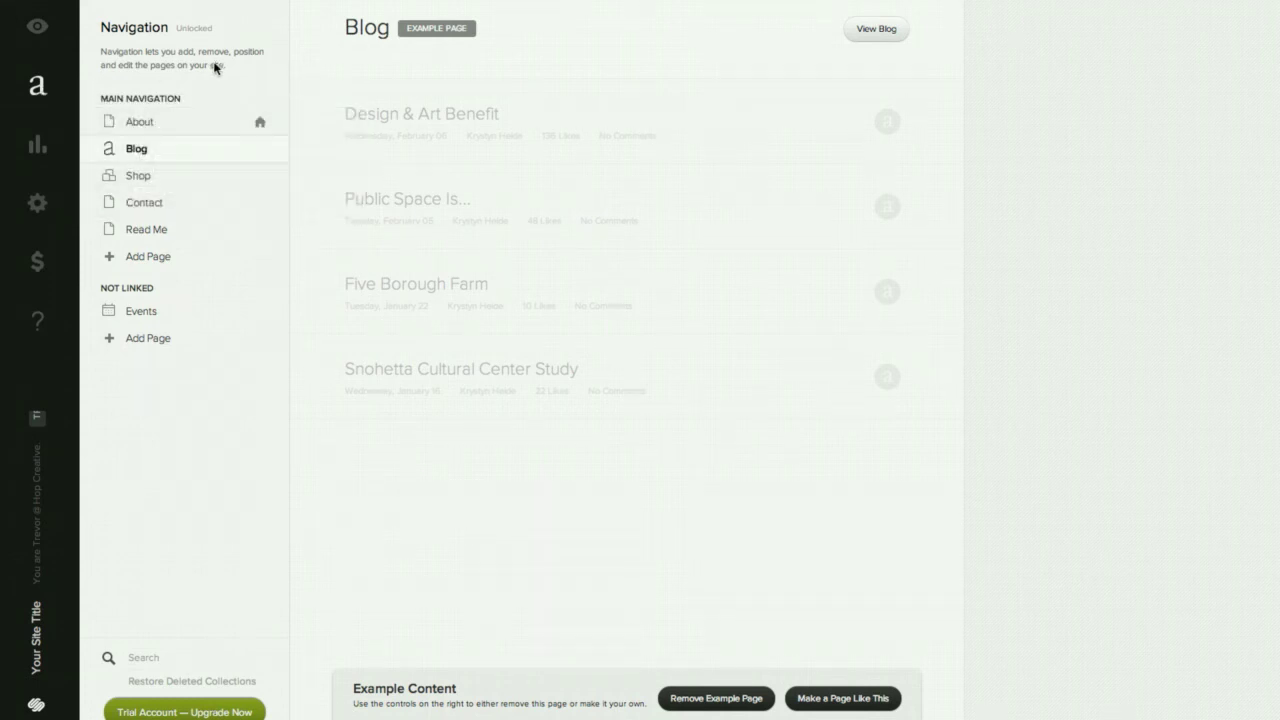
pyautogui.click(158, 176)
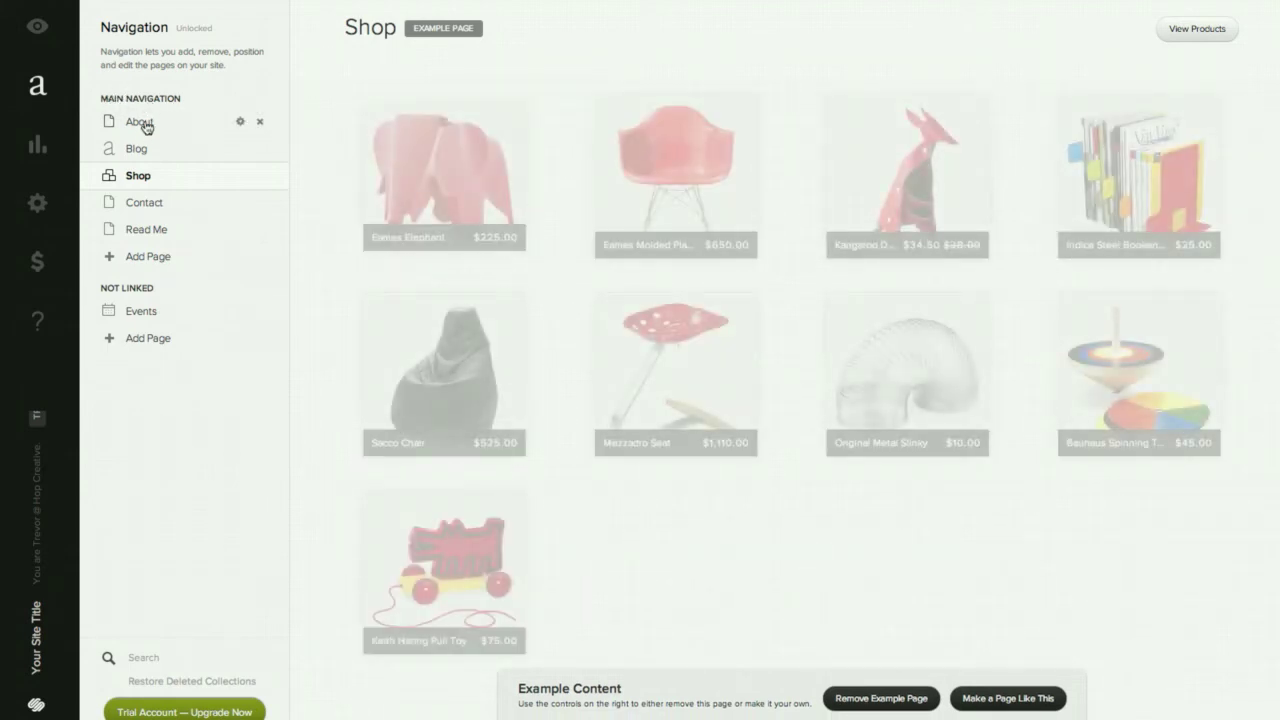
pyautogui.click(146, 127)
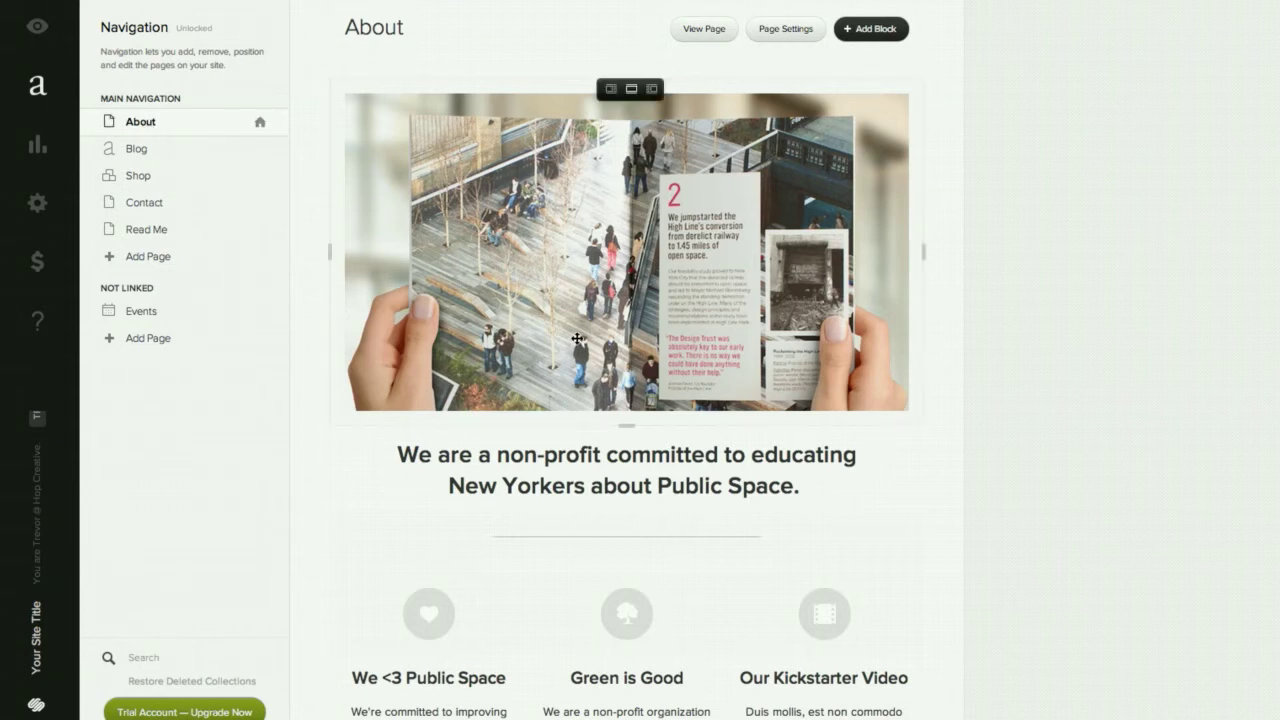
# Step: Delete "non-profit" from the About page headline and revert the unsaved changes
pyautogui.click(604, 455)
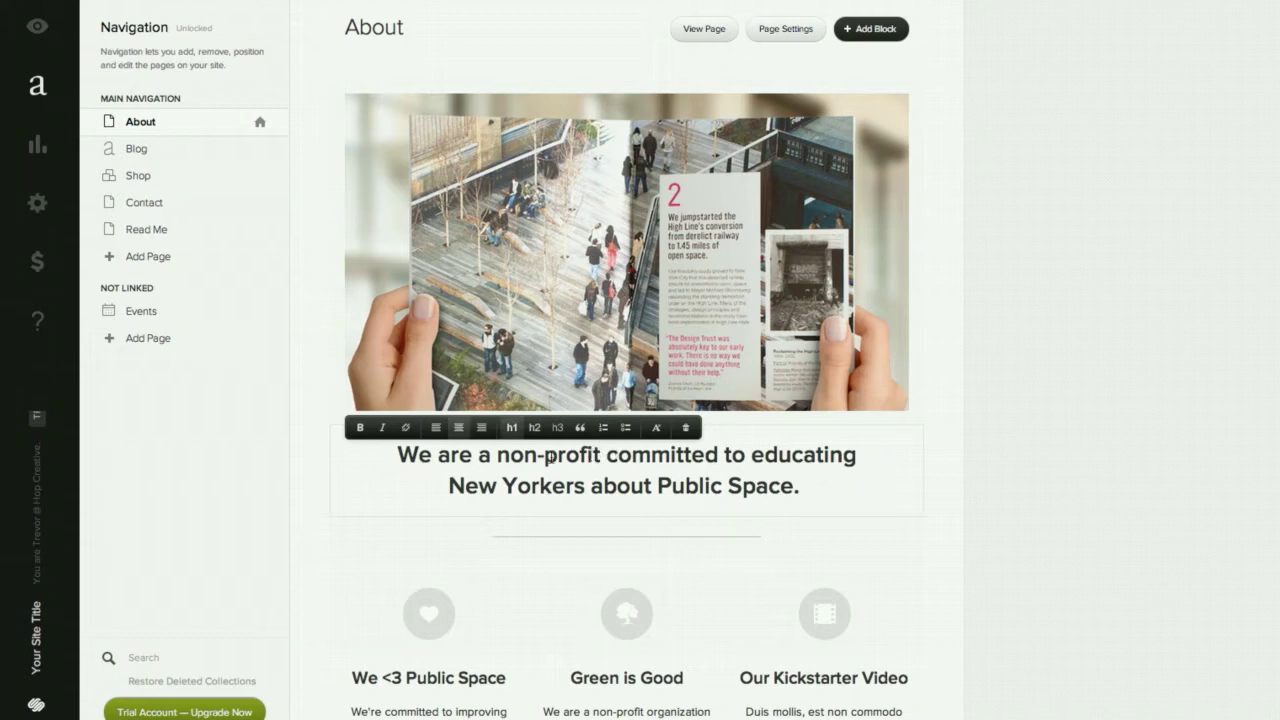
pyautogui.moveTo(500, 455); pyautogui.dragTo(602, 458)
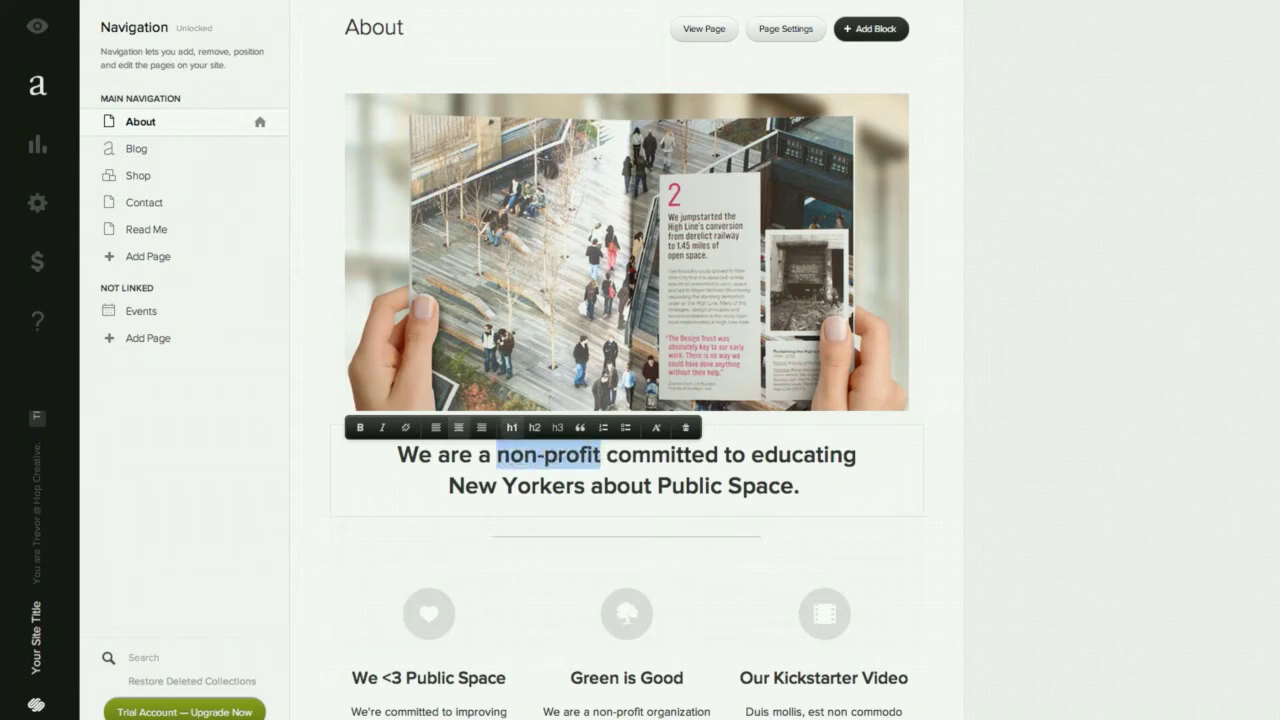
pyautogui.press('BackSpace')
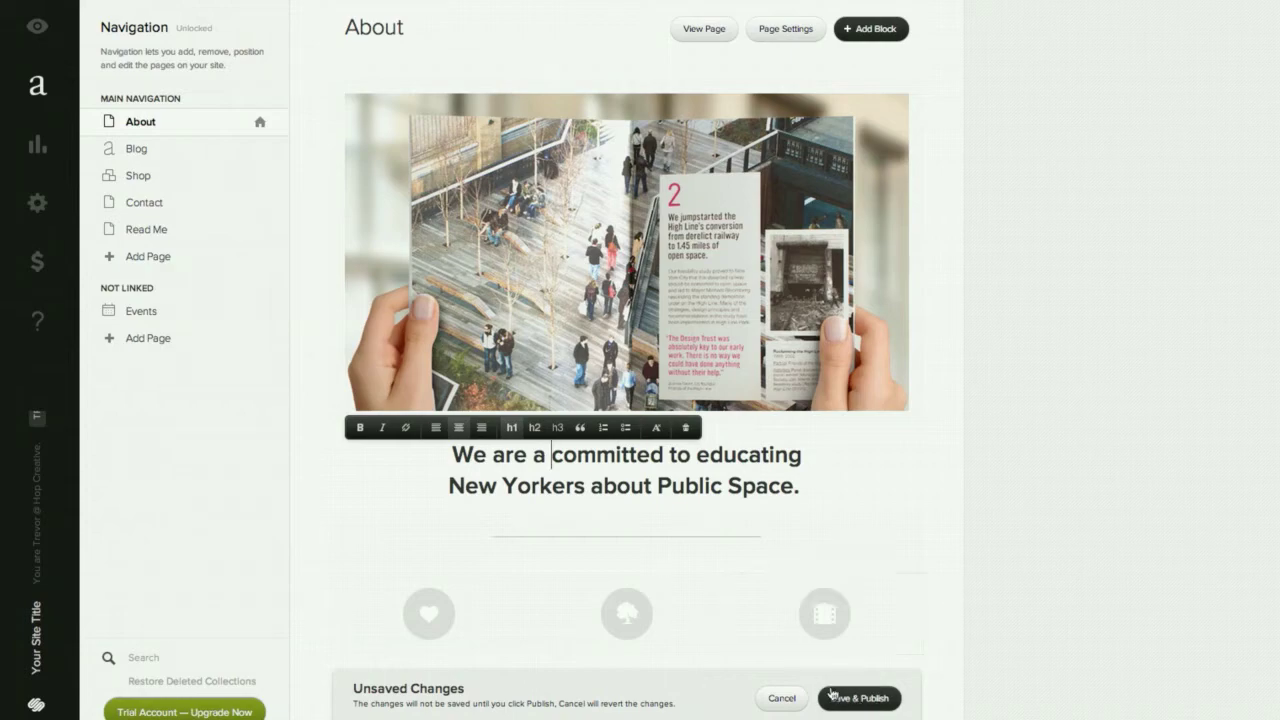
pyautogui.click(781, 697)
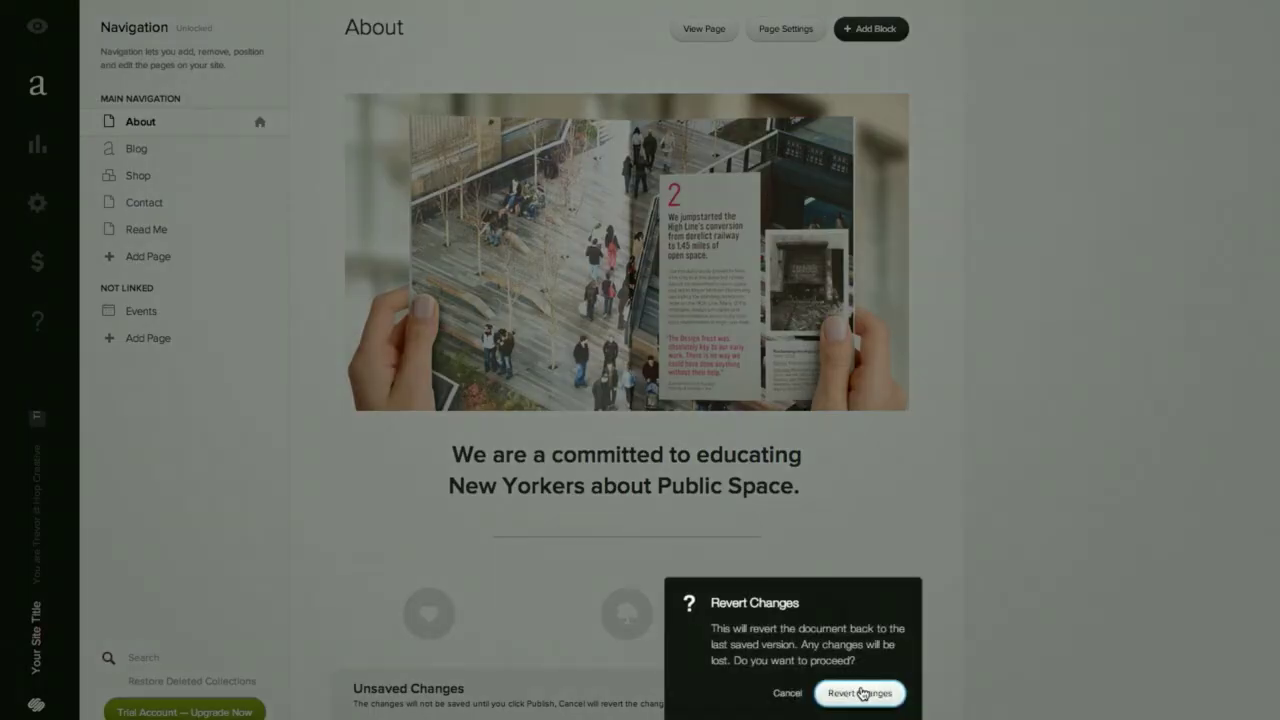
pyautogui.click(850, 692)
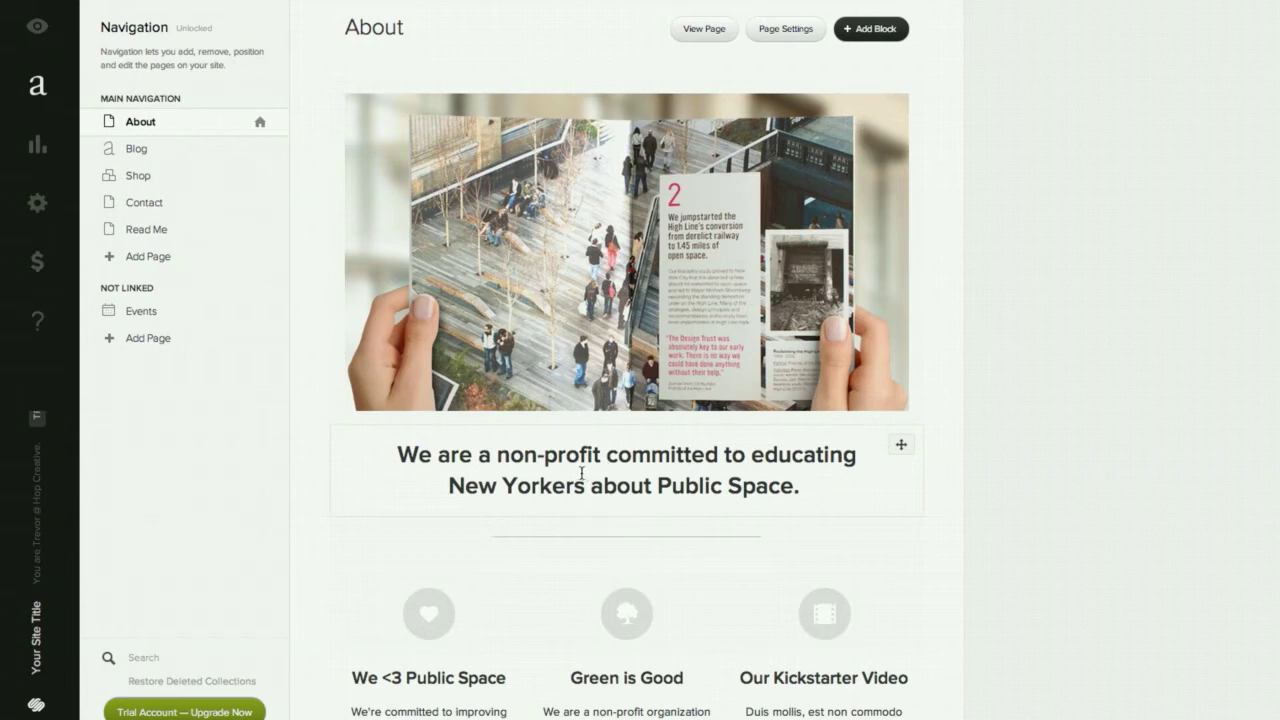
pyautogui.click(581, 464)
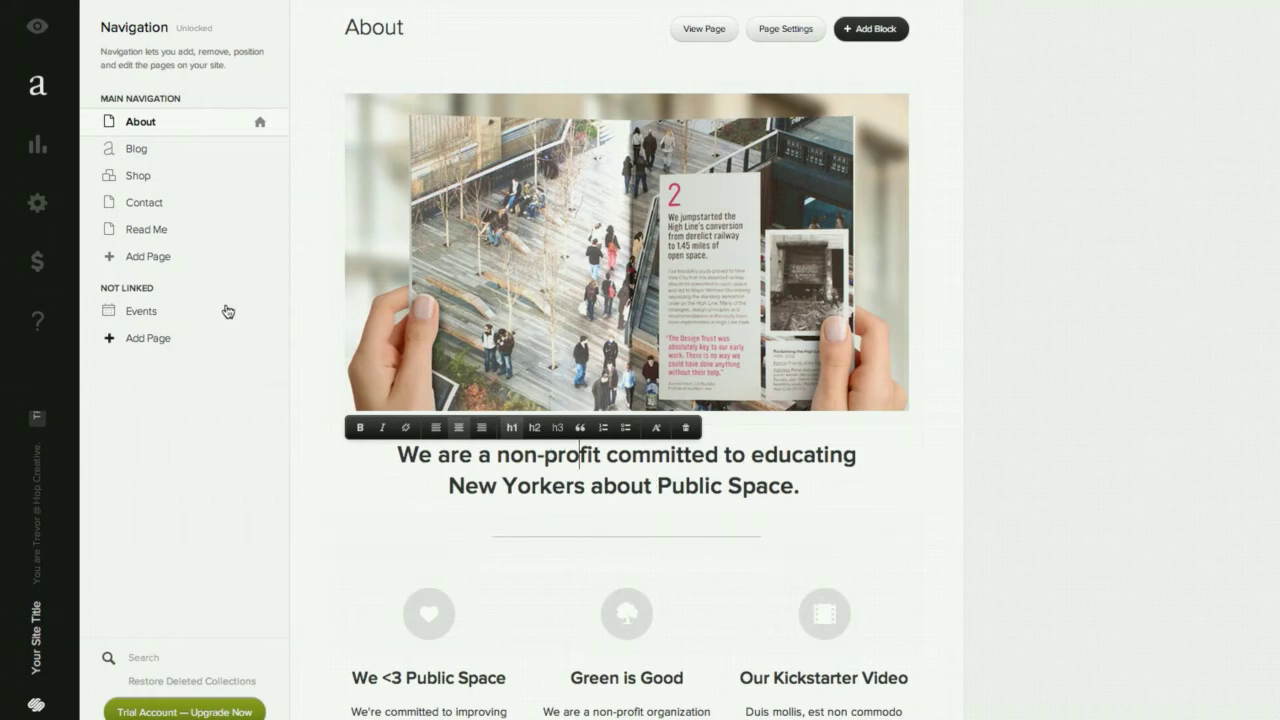
# Step: Review the site's activity statistics: traffic overview, referrers, popular content and search queries
pyautogui.click(40, 147)
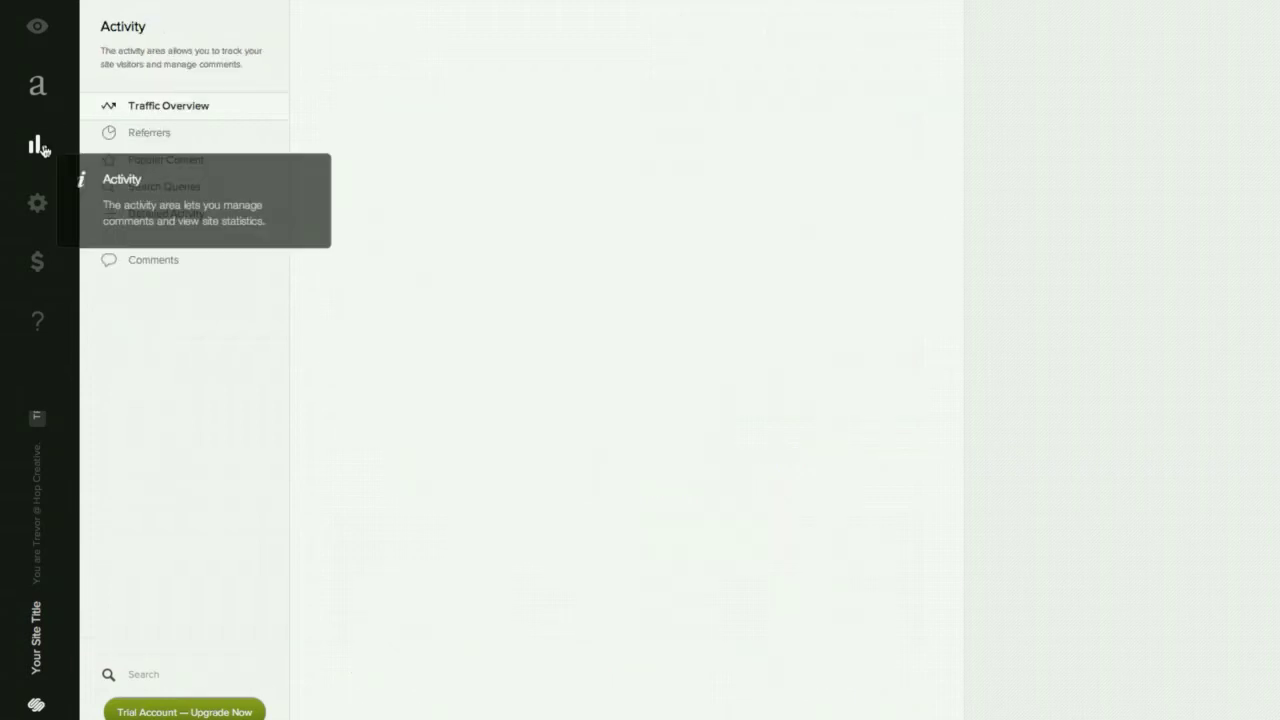
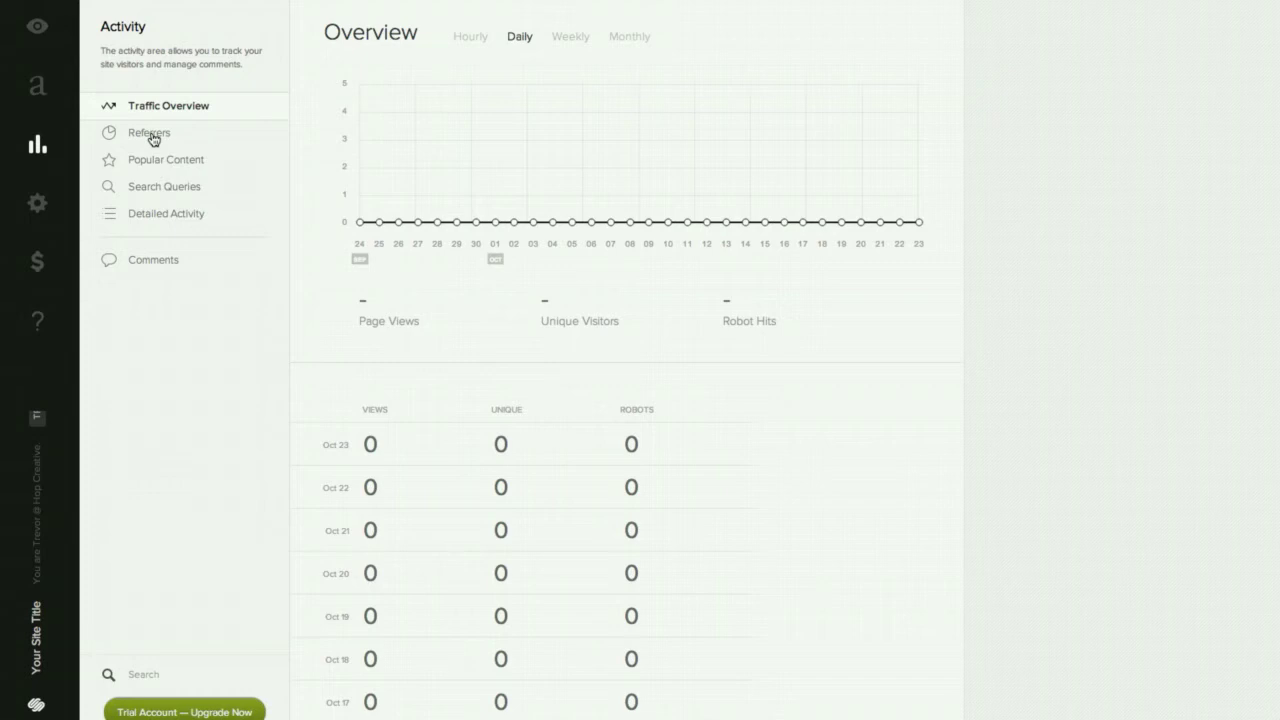
pyautogui.click(153, 139)
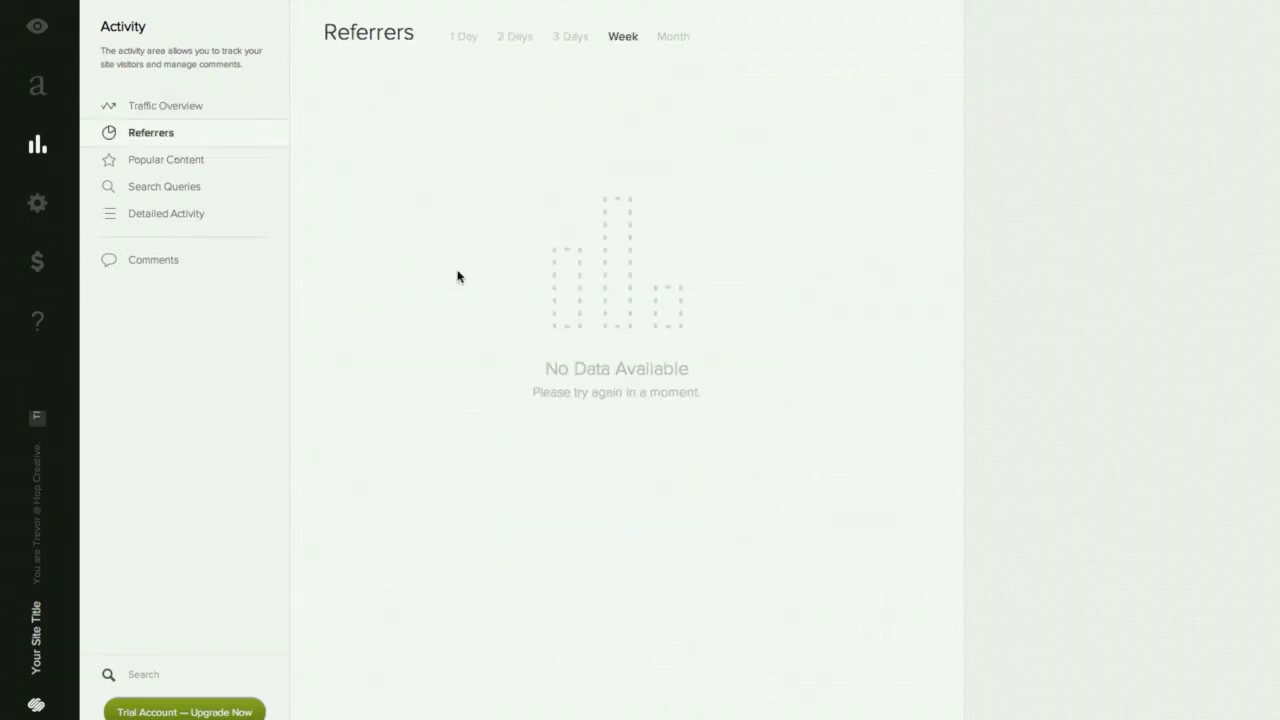
pyautogui.click(173, 165)
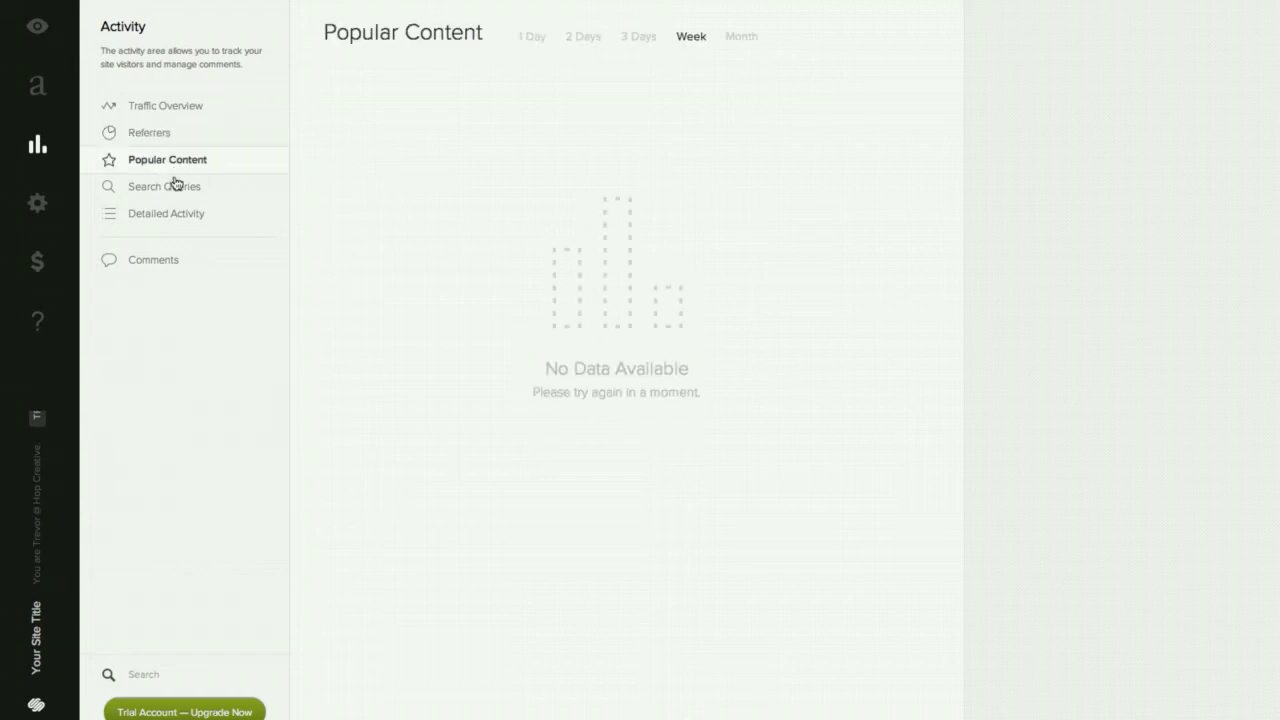
pyautogui.click(178, 189)
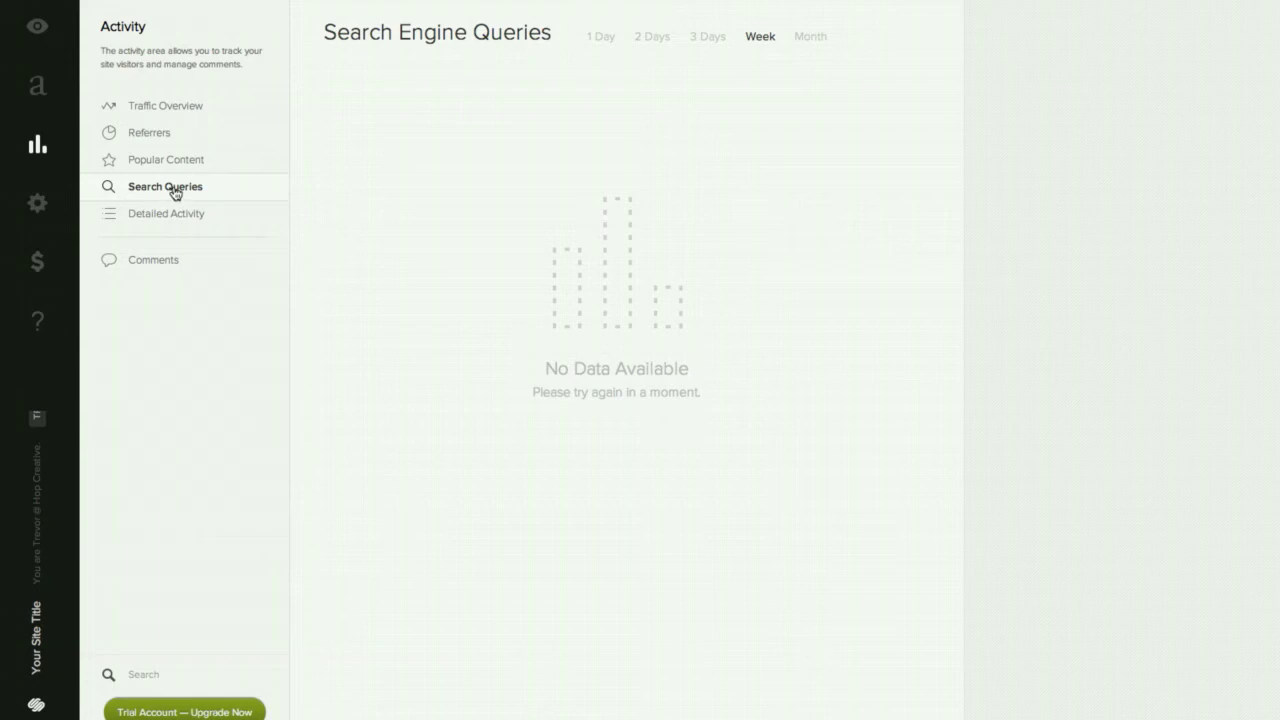
pyautogui.click(172, 107)
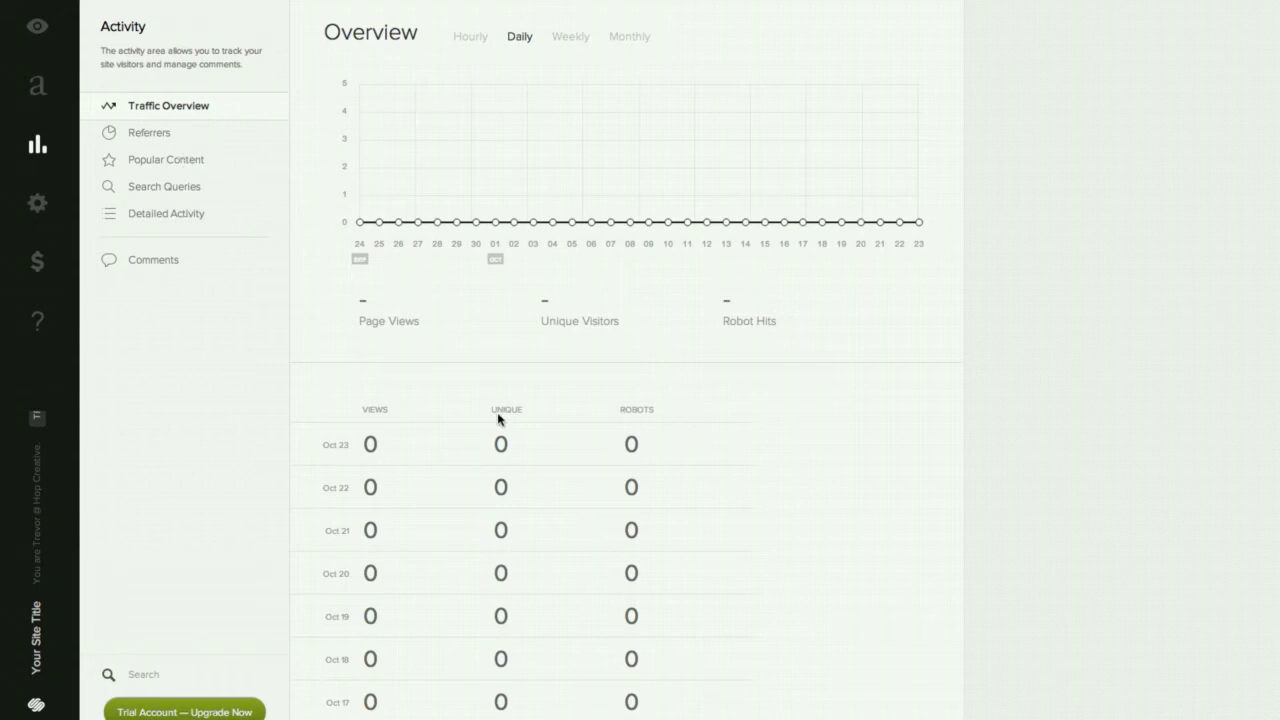
# Step: Look through the site's Domains and Connected Accounts settings, including the services offered for a new account, without adding one
pyautogui.click(37, 203)
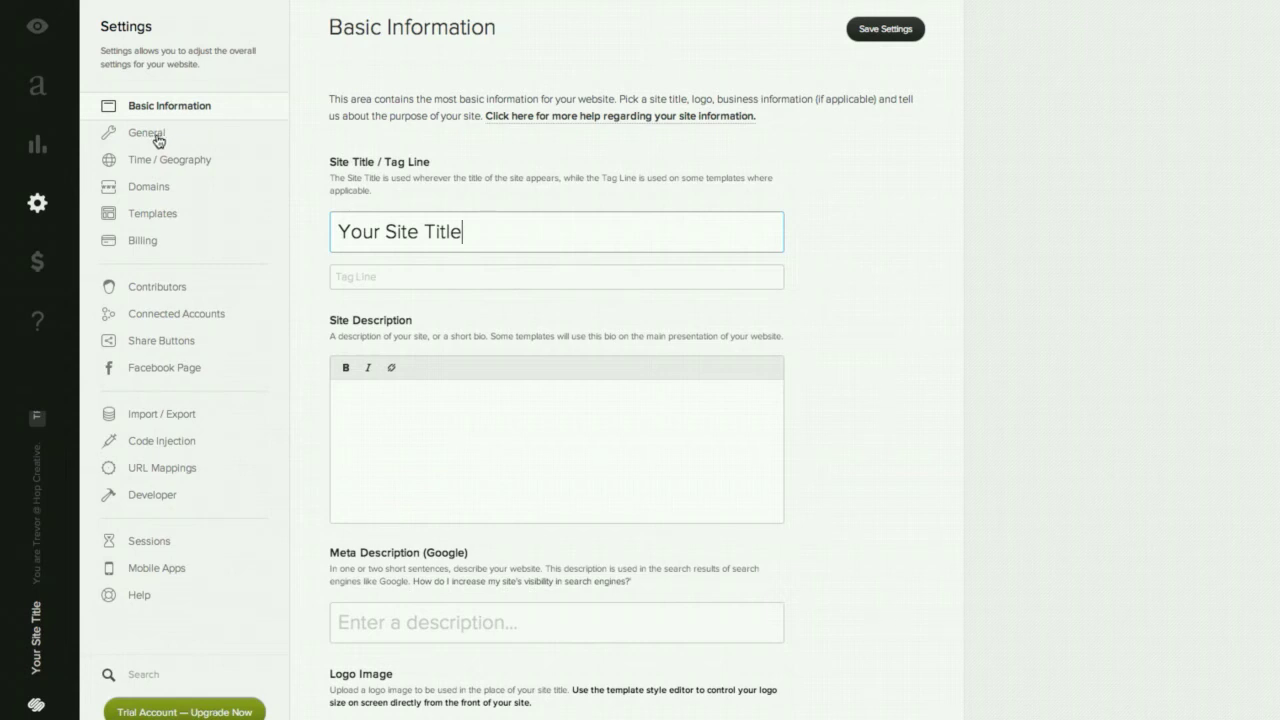
pyautogui.click(155, 195)
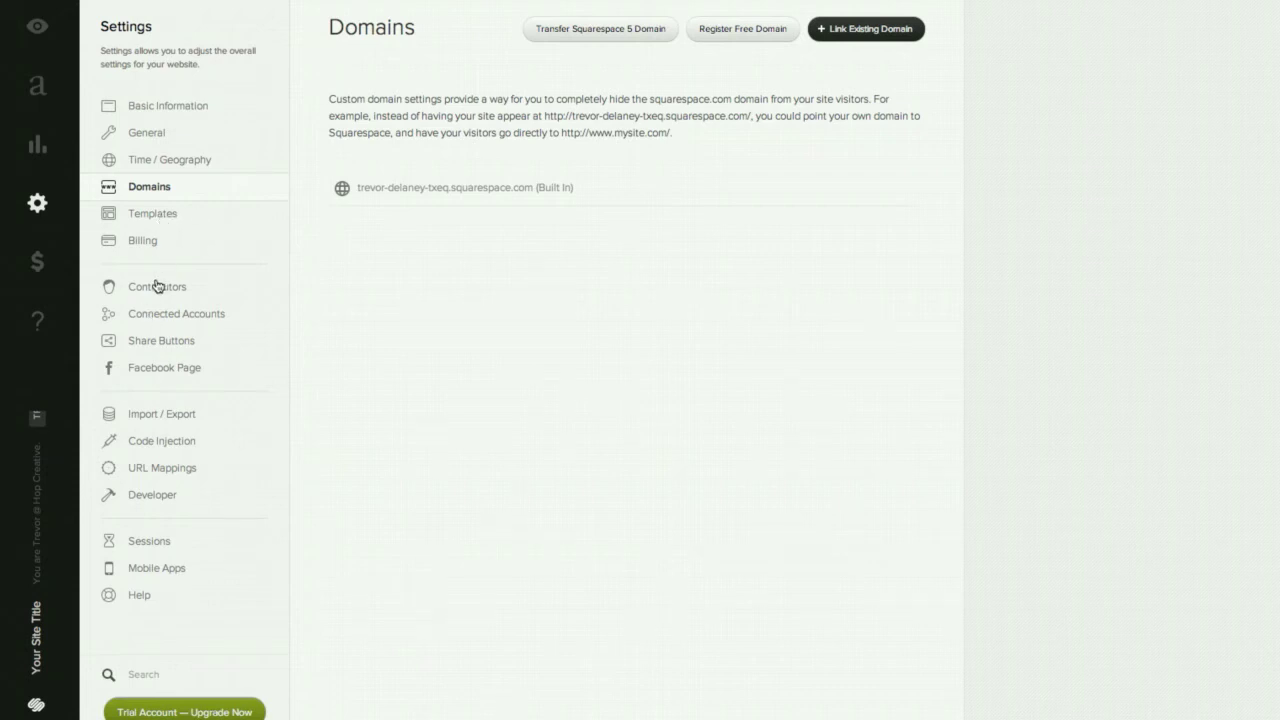
pyautogui.click(198, 316)
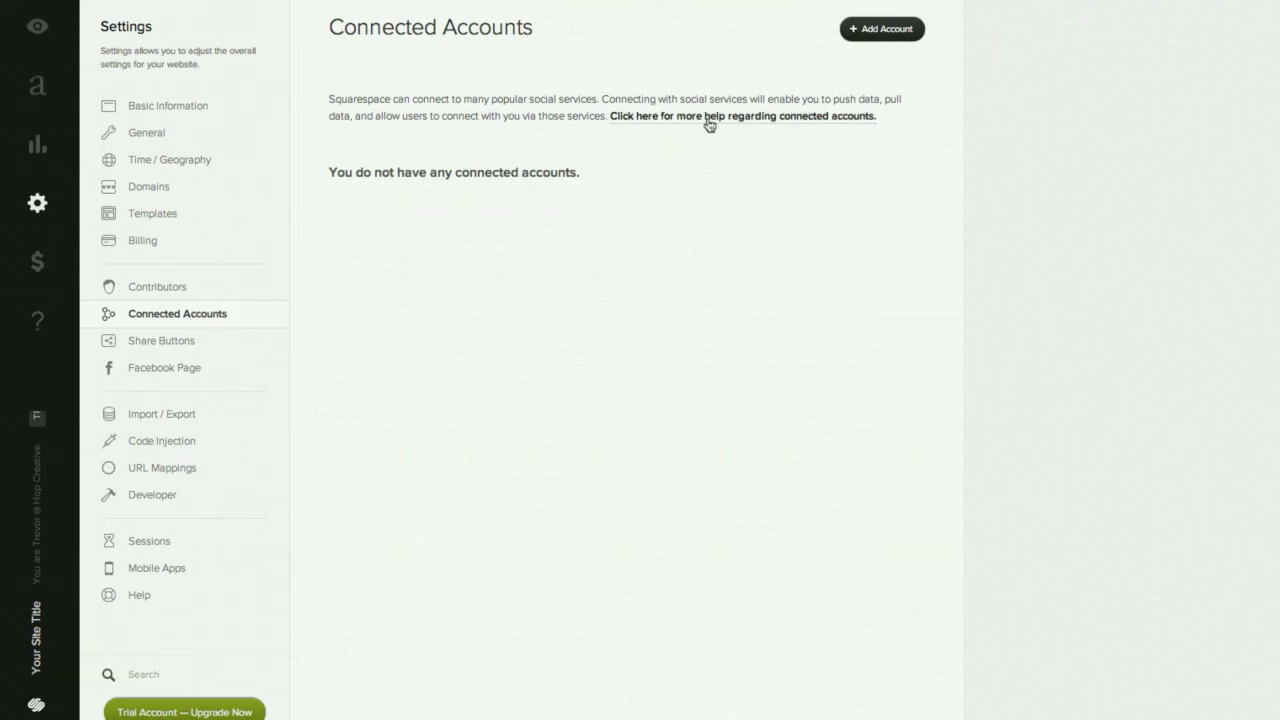
pyautogui.click(884, 29)
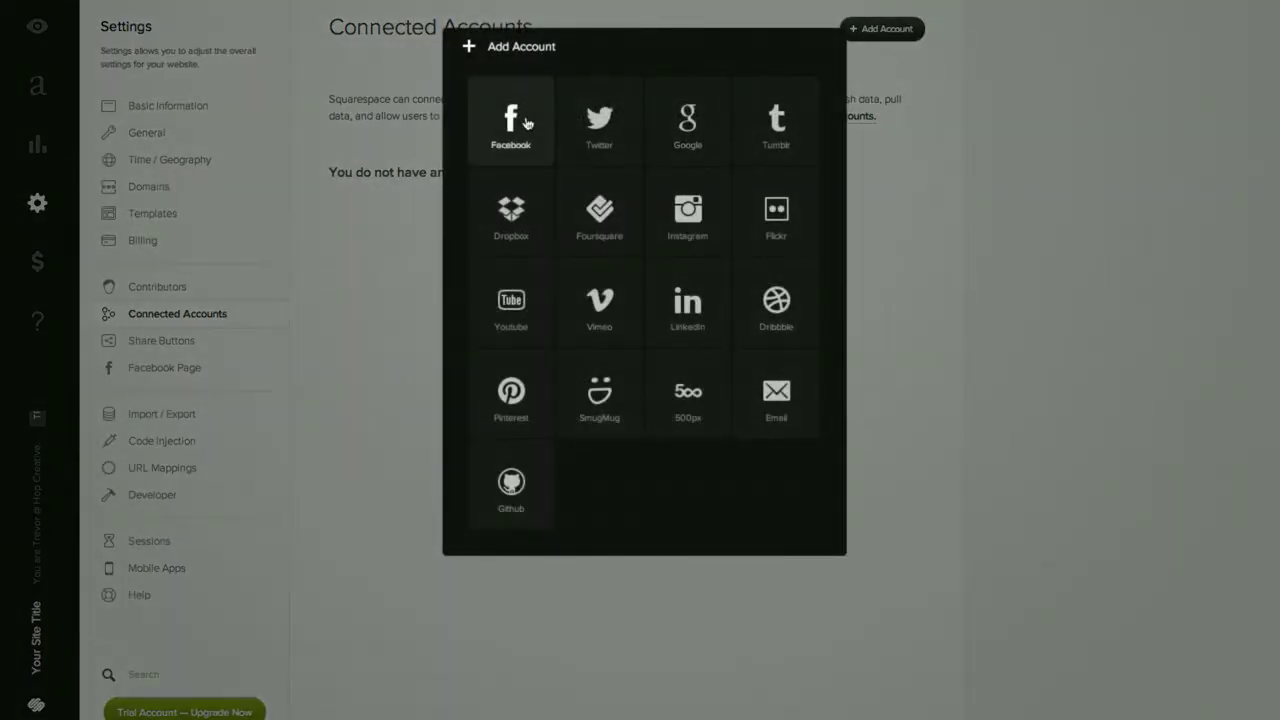
pyautogui.click(908, 241)
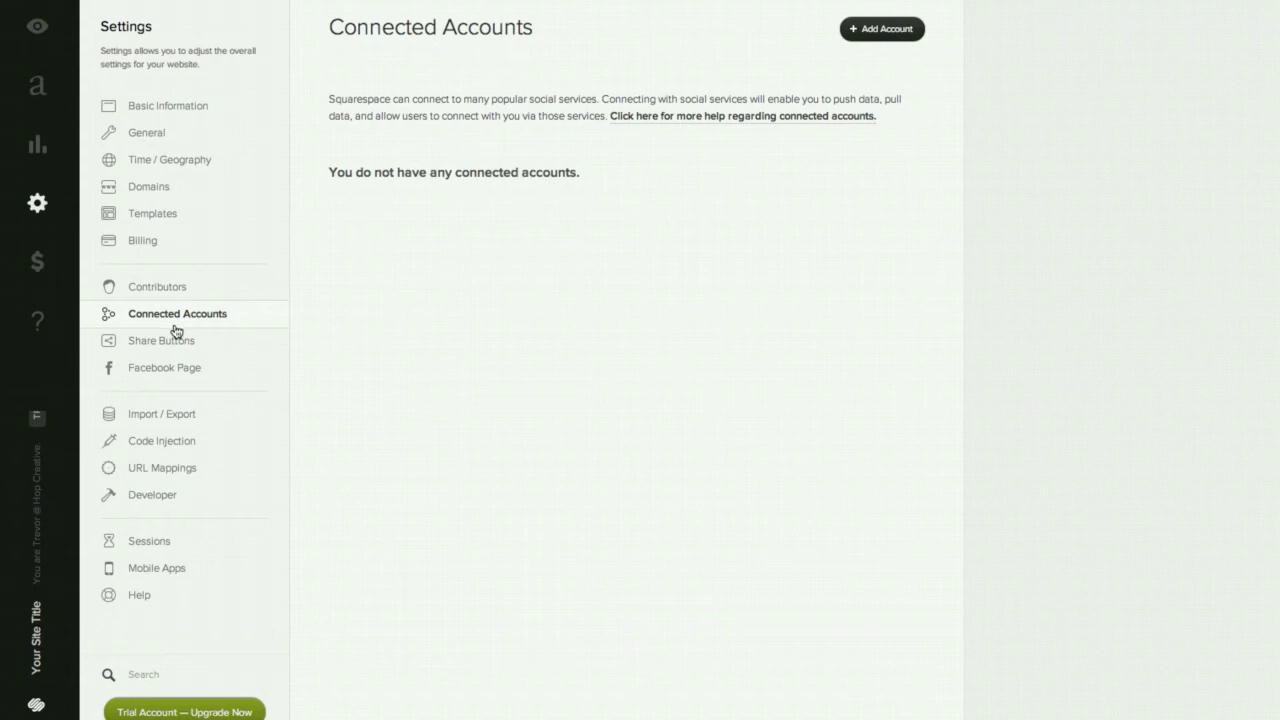
# Step: View the Getting Started with Commerce guide and the Customer Care help options
pyautogui.click(38, 262)
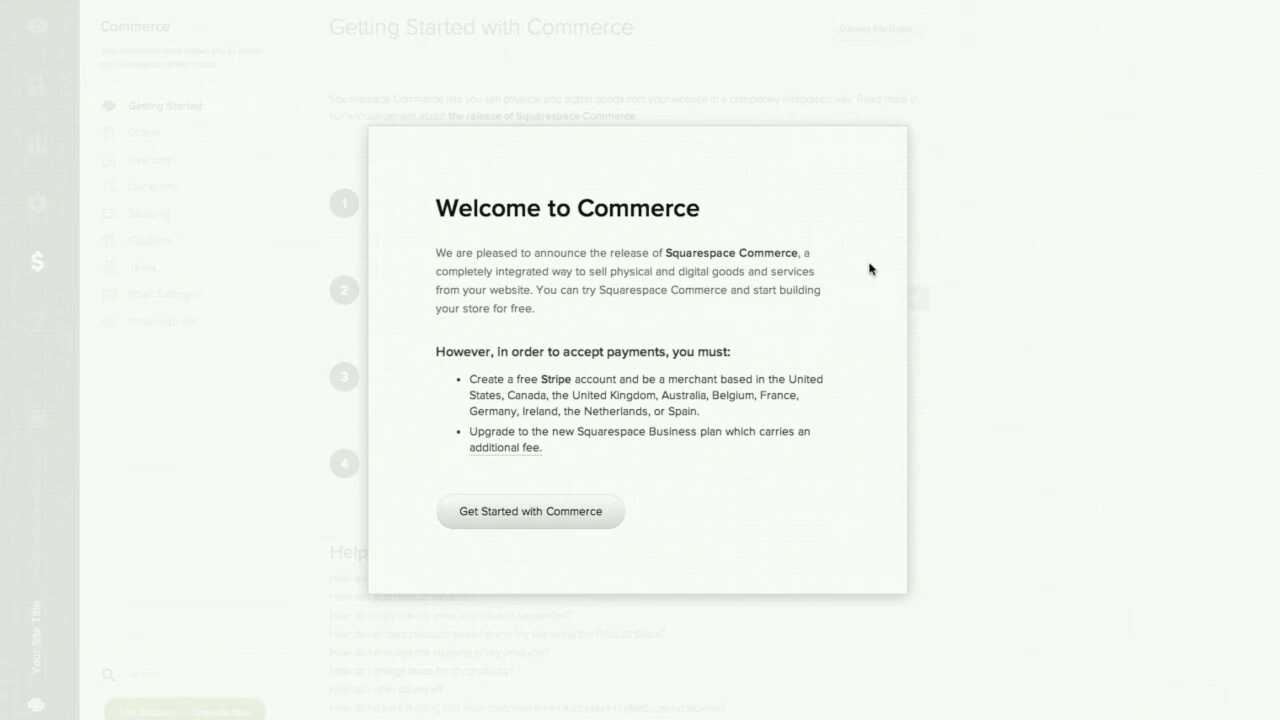
pyautogui.click(557, 510)
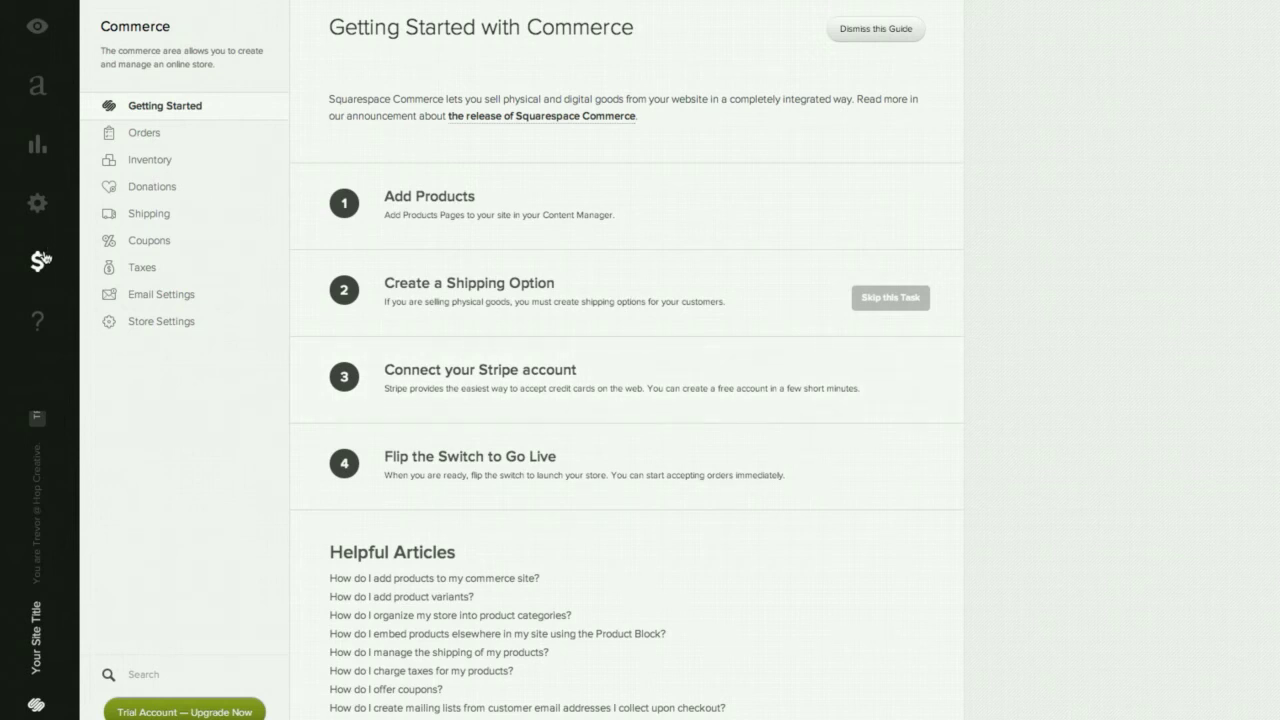
pyautogui.moveTo(39, 262)
pyautogui.click(44, 320)
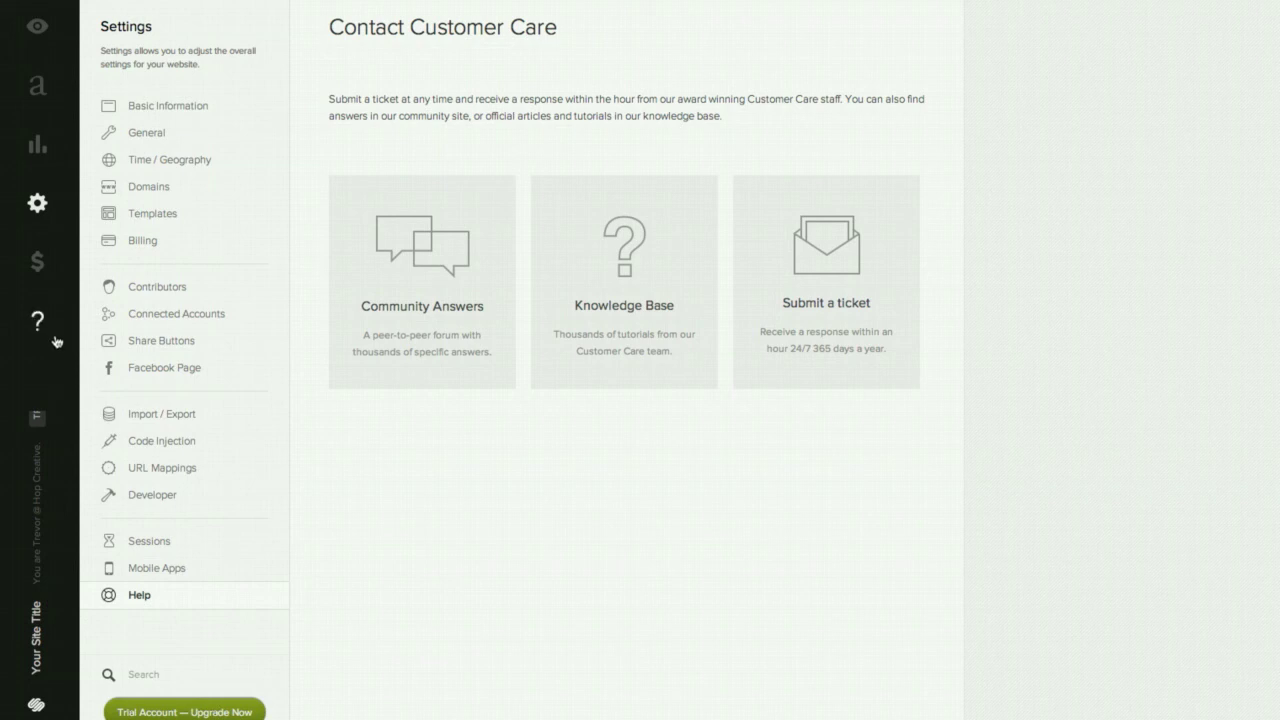
# Step: Inspect the About page banner image's settings, cancel without changes and exit the manager to preview the site
pyautogui.click(32, 97)
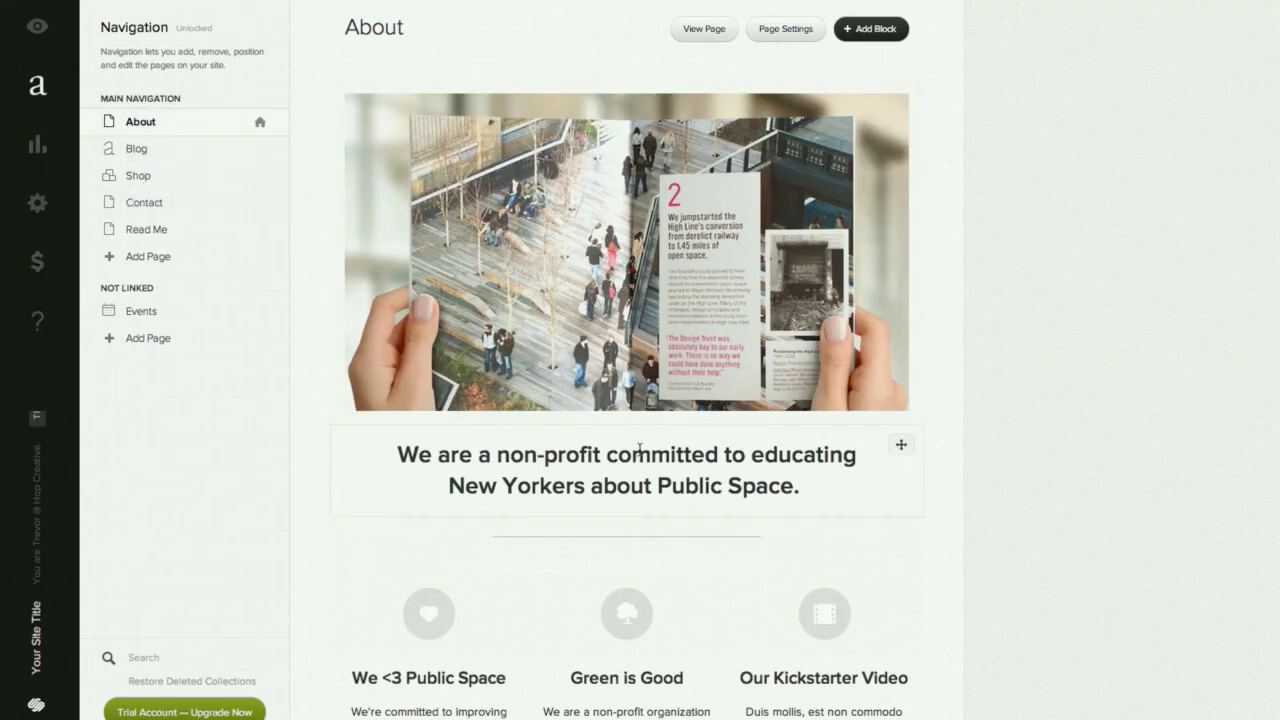
pyautogui.click(751, 282)
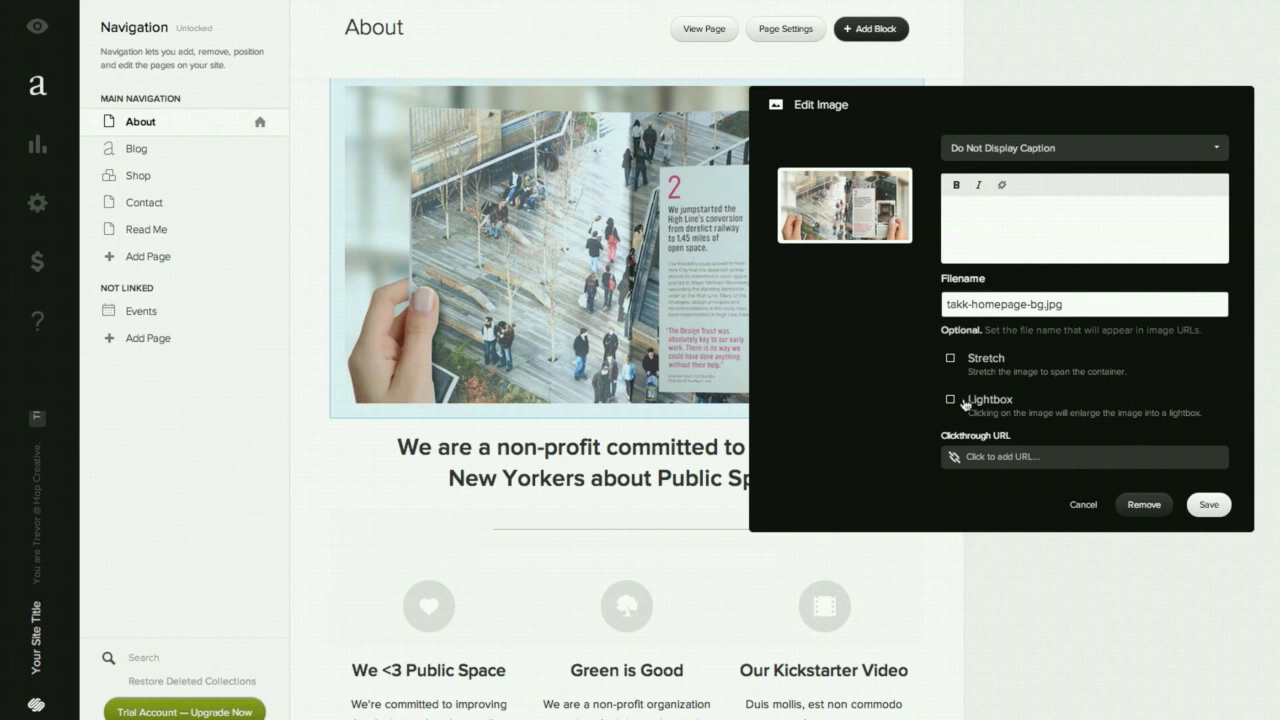
pyautogui.click(1083, 506)
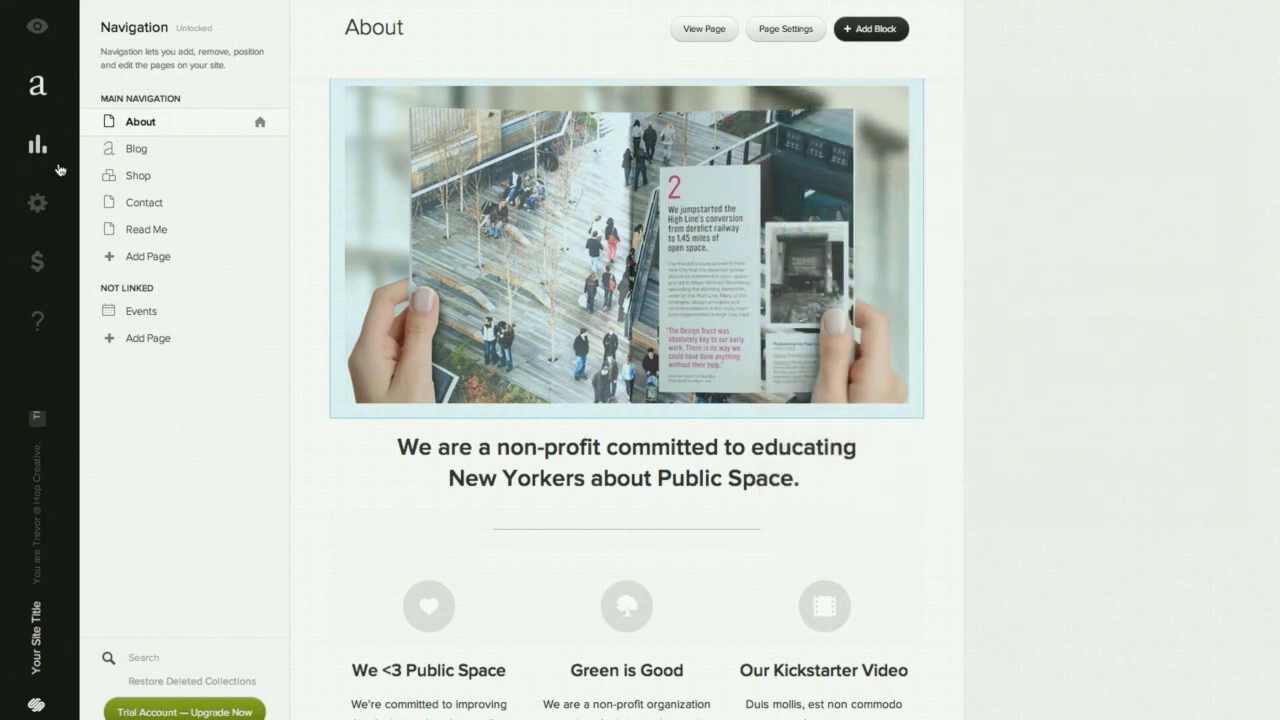
pyautogui.click(48, 36)
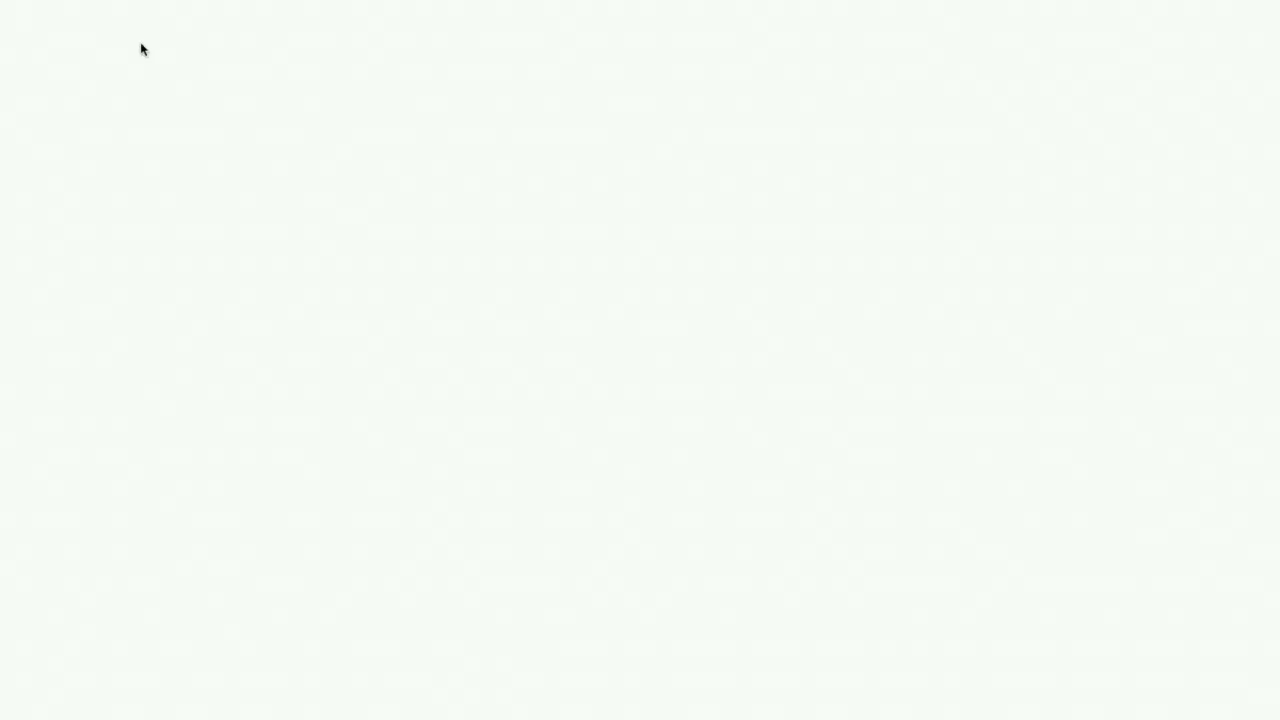